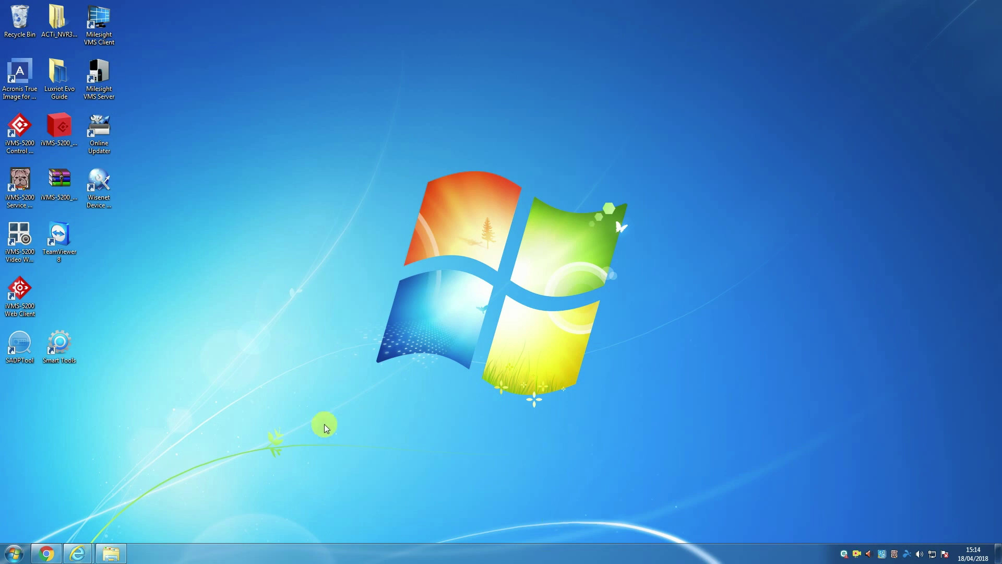
Download the Milesight VMS Lite zip (6.3 MB) from the Milesight website's Download Center
click(112, 554)
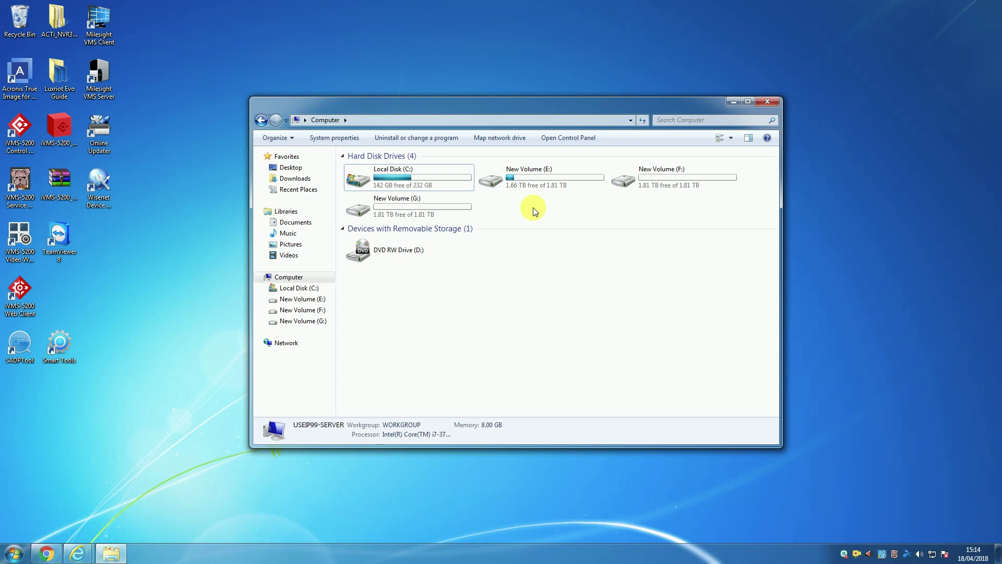
click(736, 103)
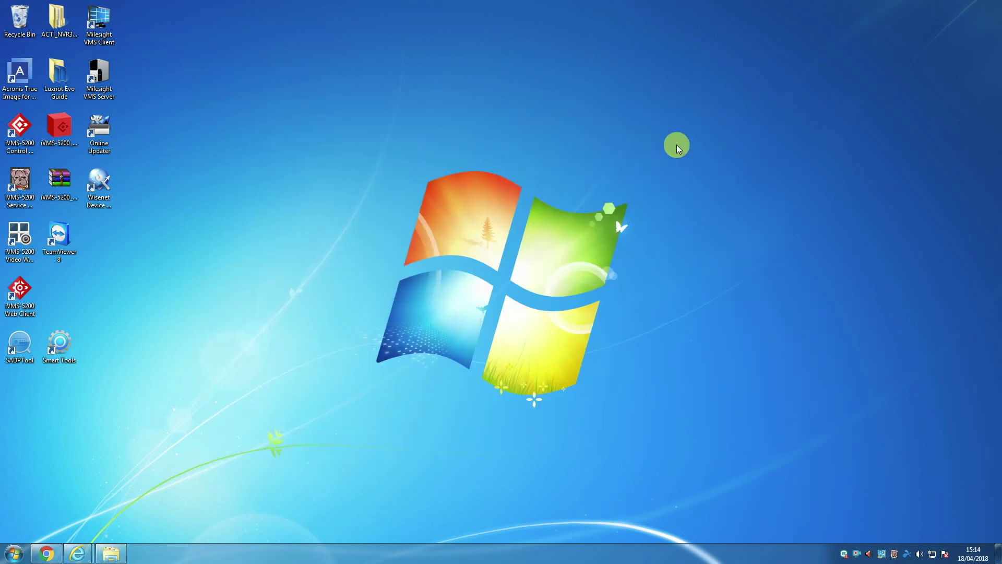
click(44, 553)
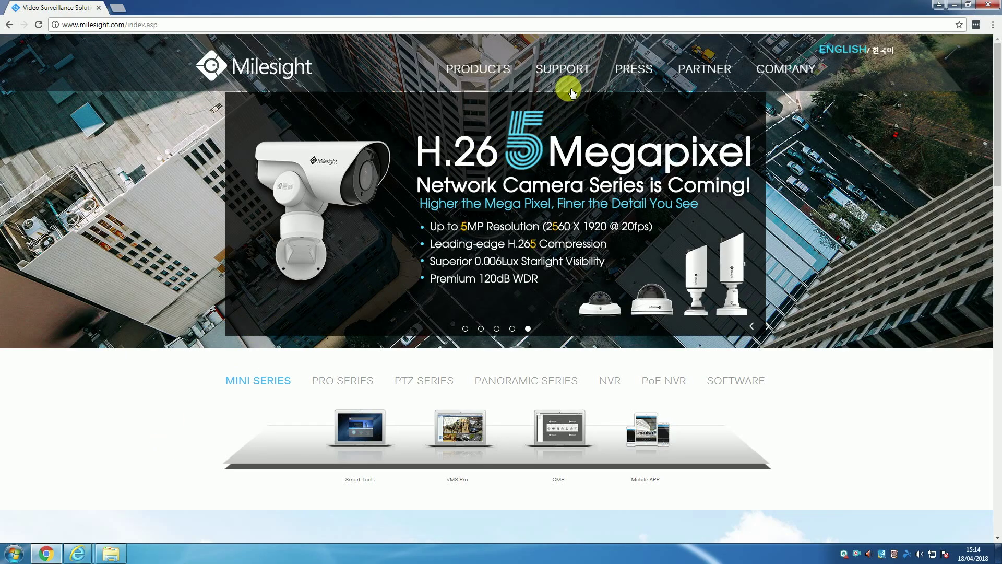
mouse_move(569, 78)
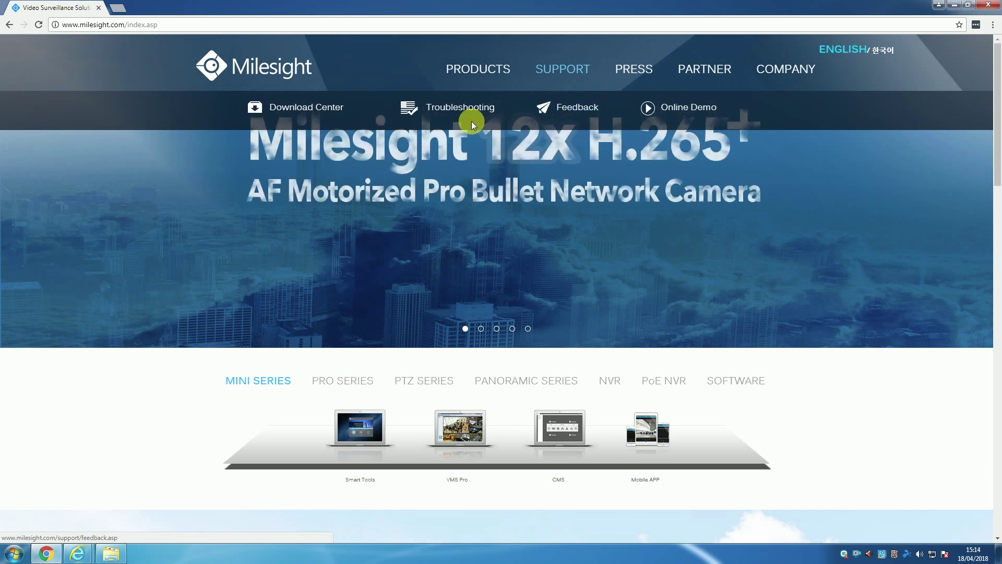
click(332, 112)
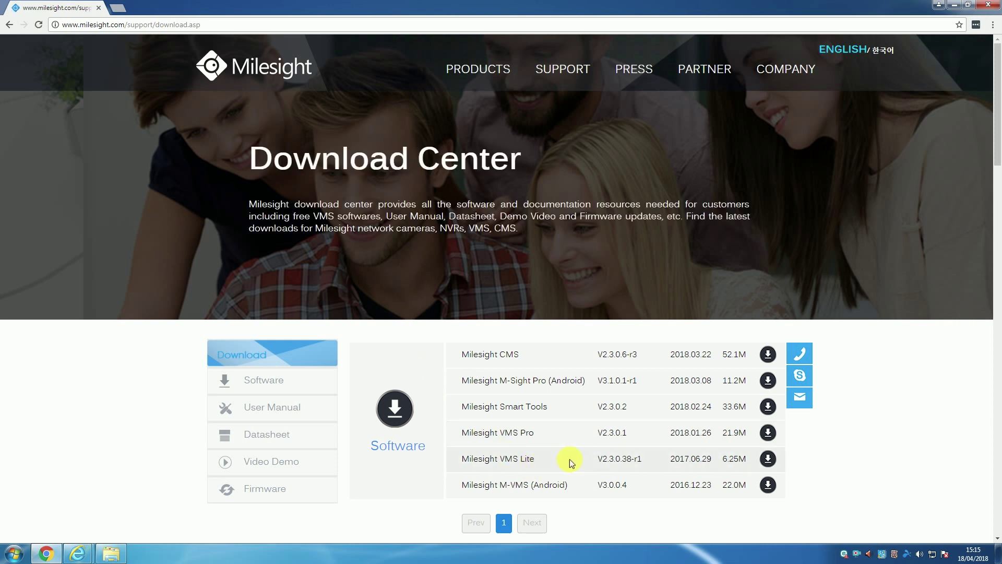
click(767, 460)
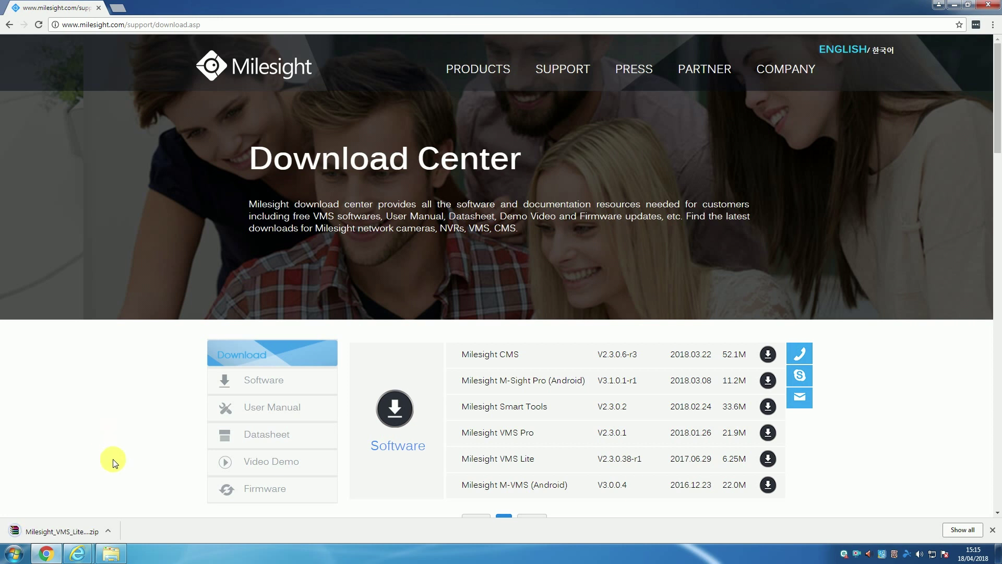
Open the downloaded Milesight_VMS_Lite zip in WinRAR and launch the VMS Lite installer
click(83, 533)
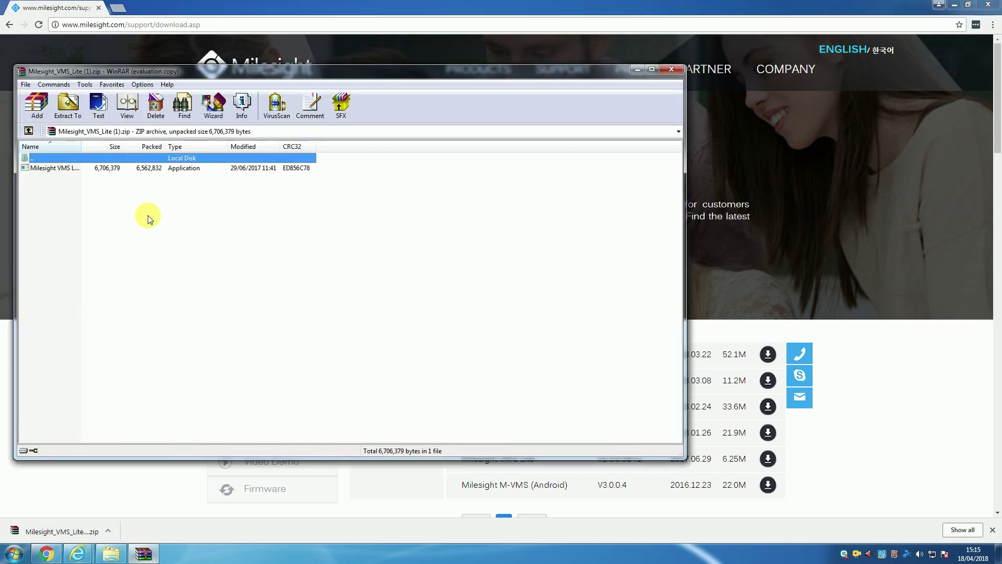
click(92, 167)
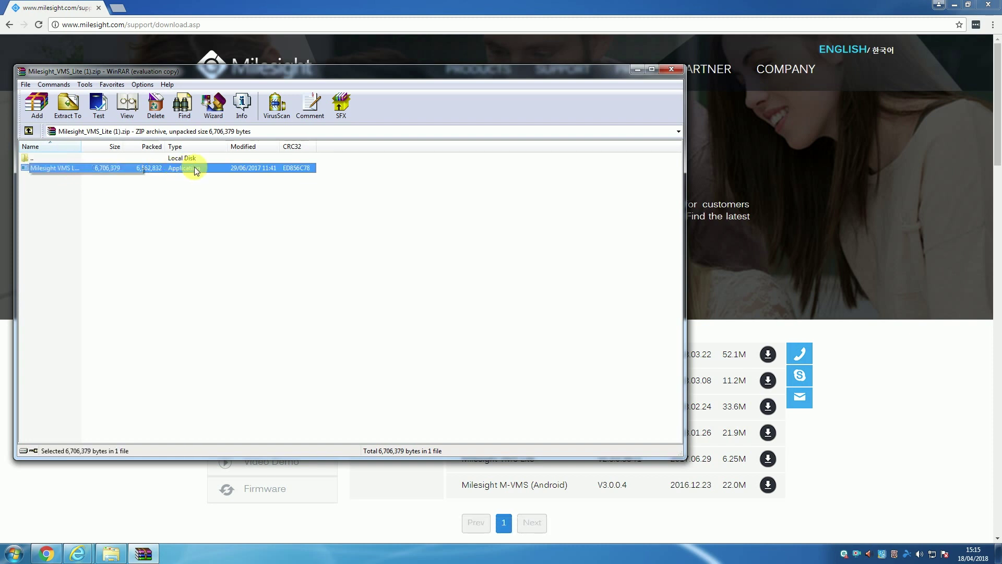
double_click(207, 167)
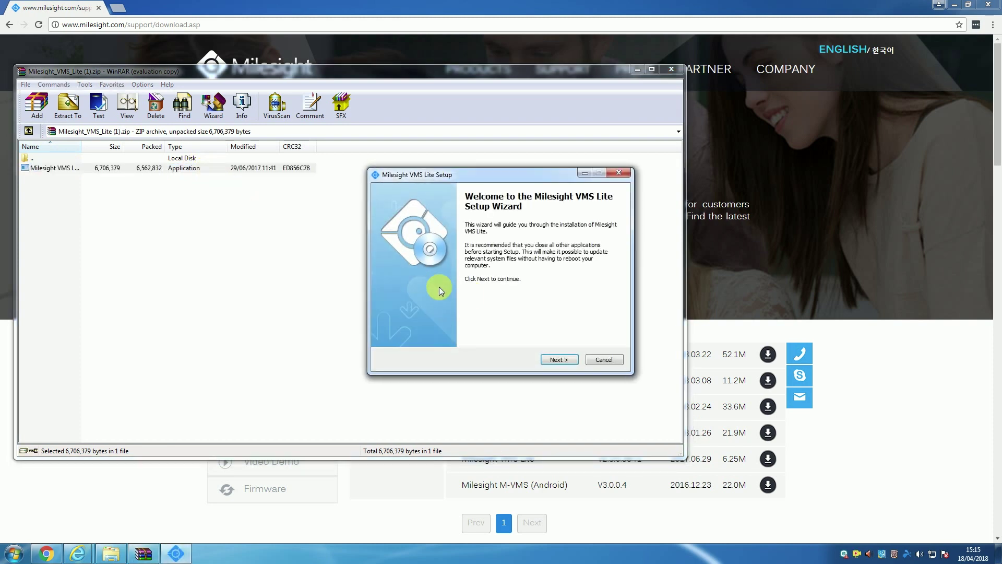
Install VMS Lite with the licence accepted and default folders, turning off Run when Windows startup
click(557, 360)
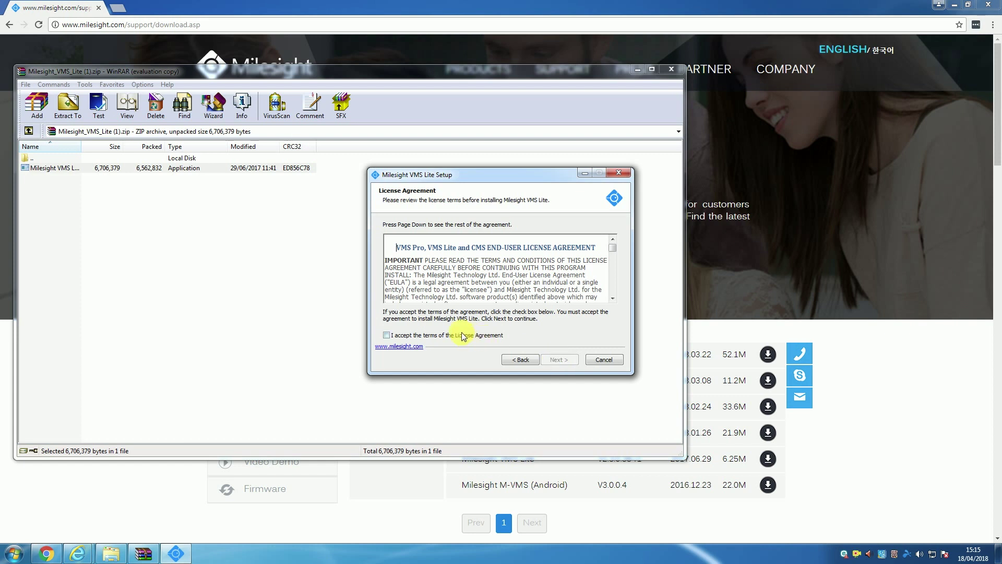
click(387, 335)
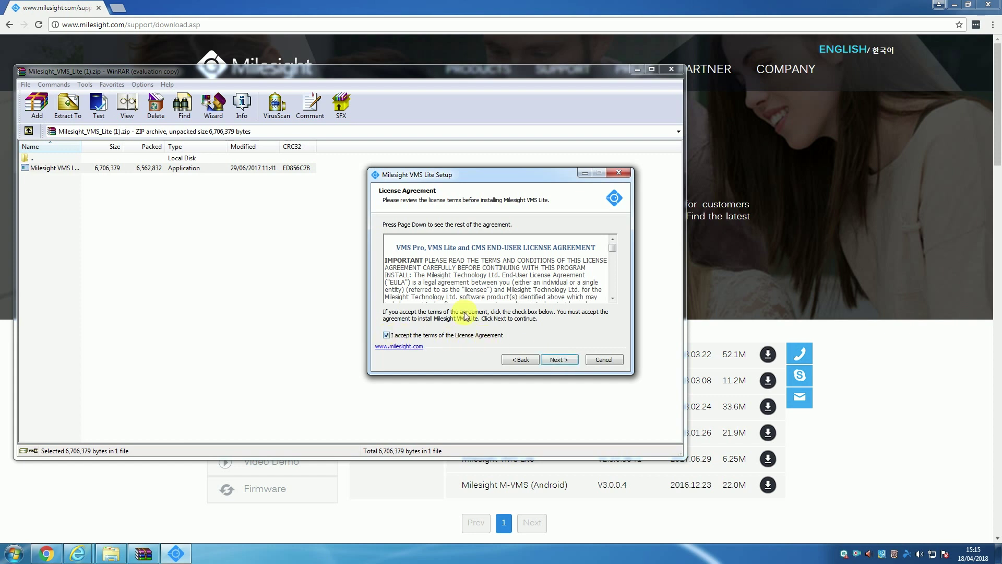
click(563, 360)
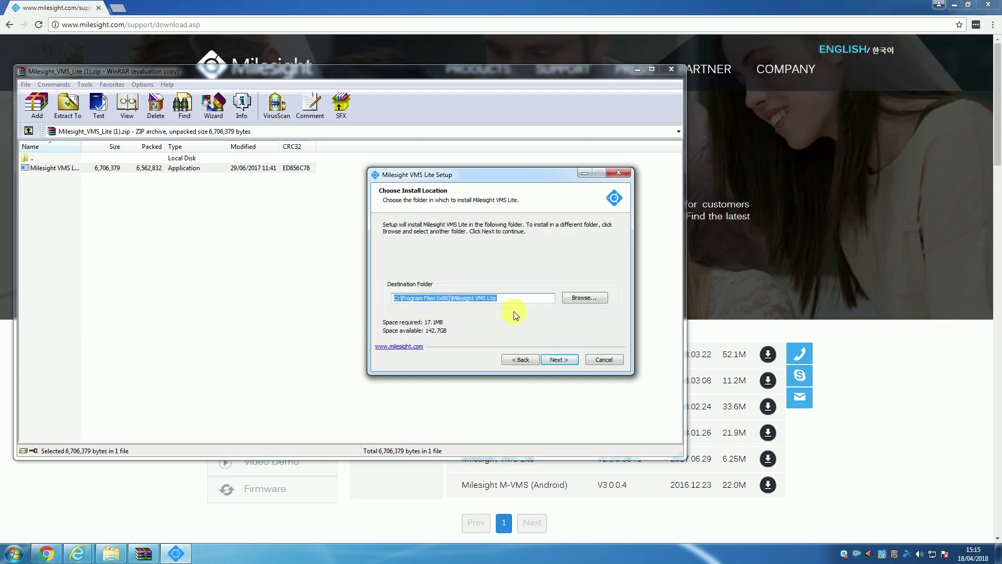
click(560, 359)
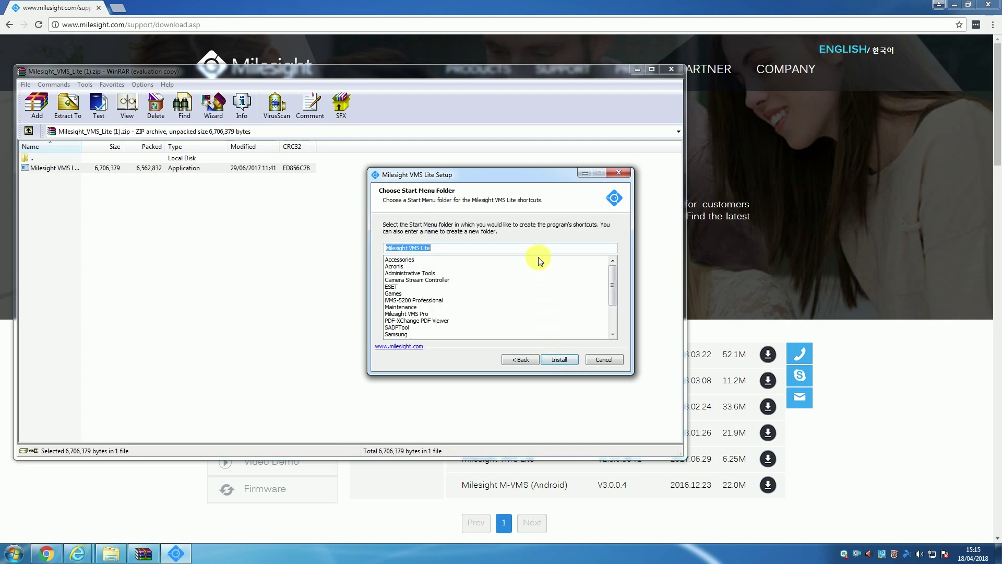
click(570, 360)
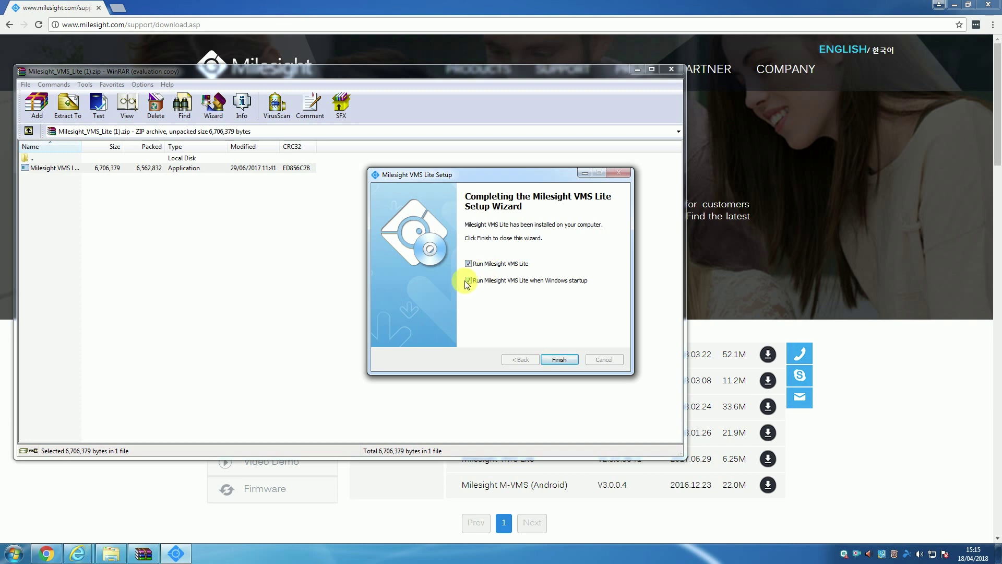
click(468, 281)
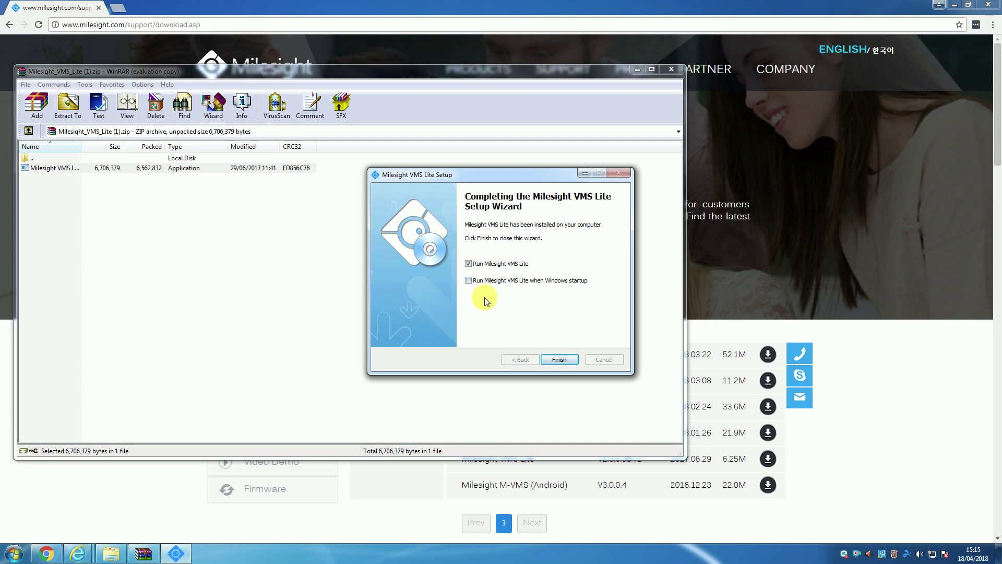
Close the finished setup wizard and log in as admin with the account password
click(565, 359)
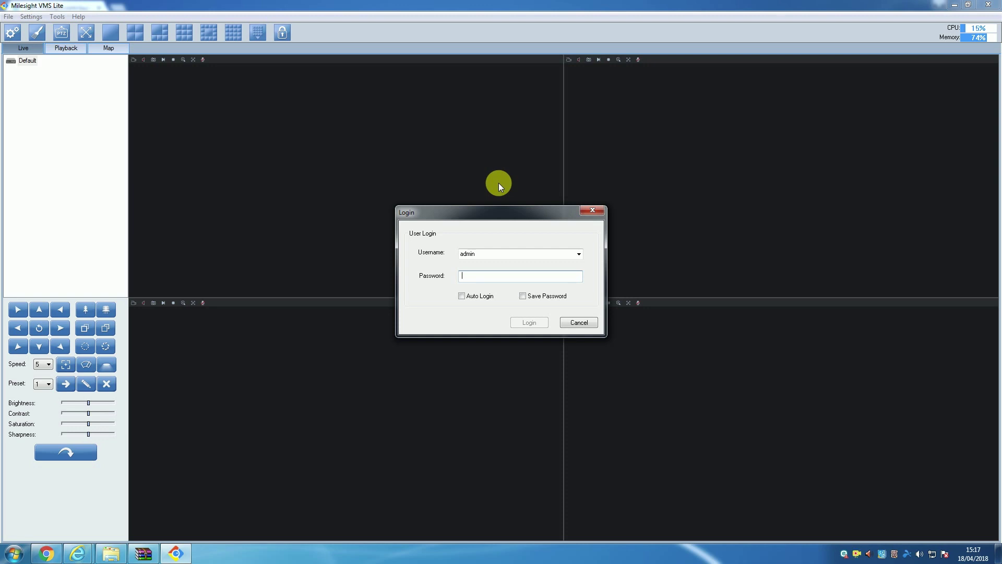
click(533, 323)
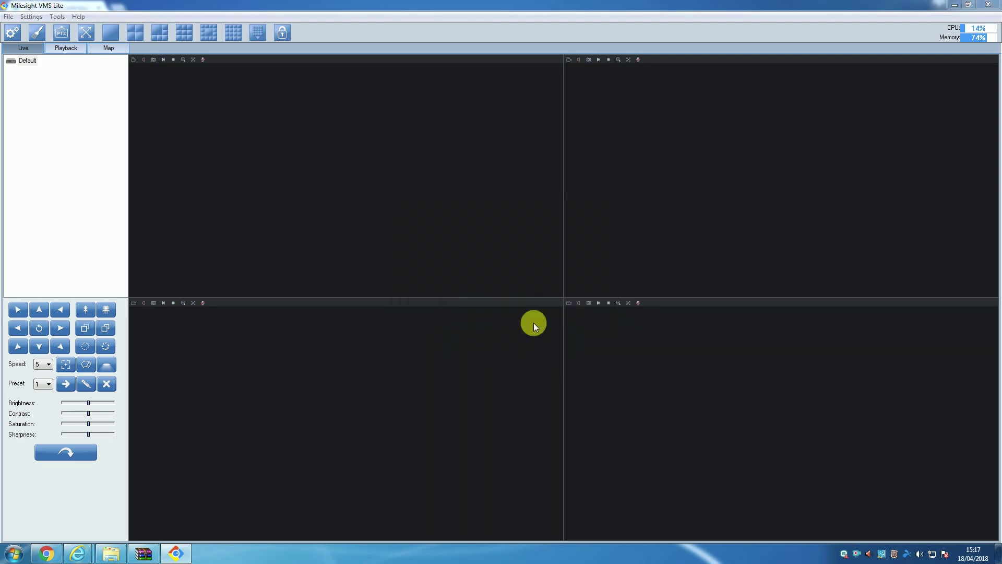
Create a 'use-IP Office' group in Device Settings and search the network for devices
click(7, 17)
mouse_move(31, 16)
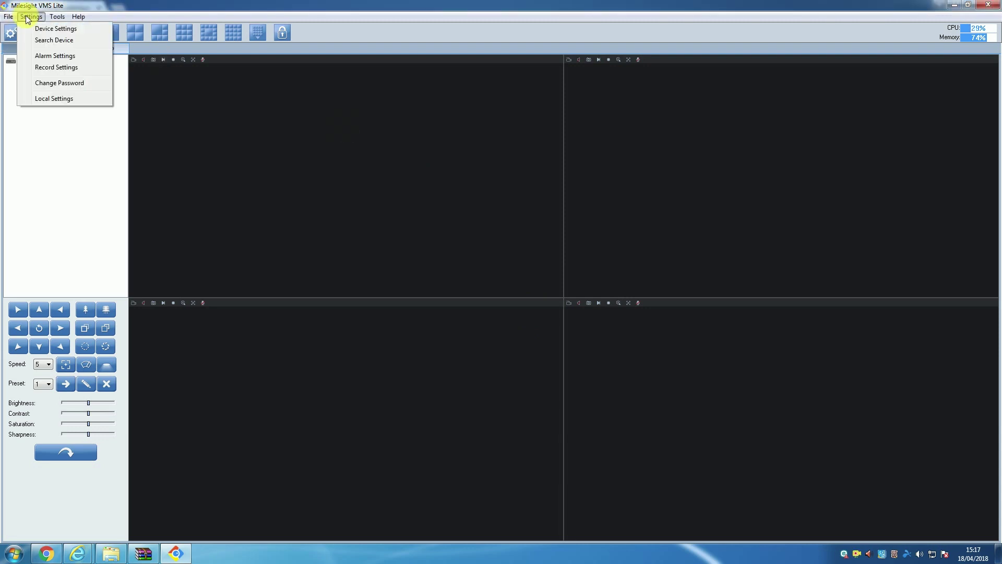
click(64, 30)
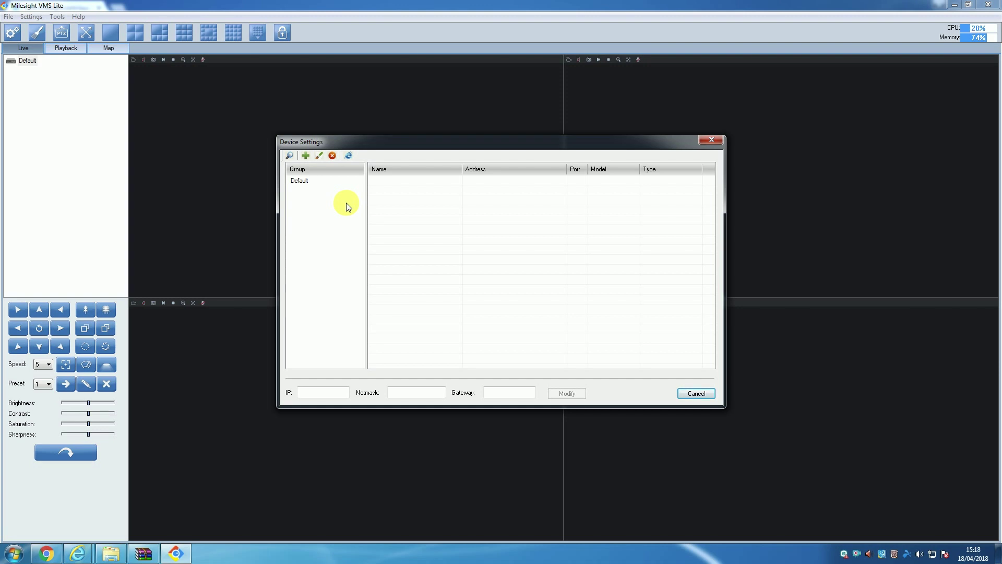
right_click(322, 203)
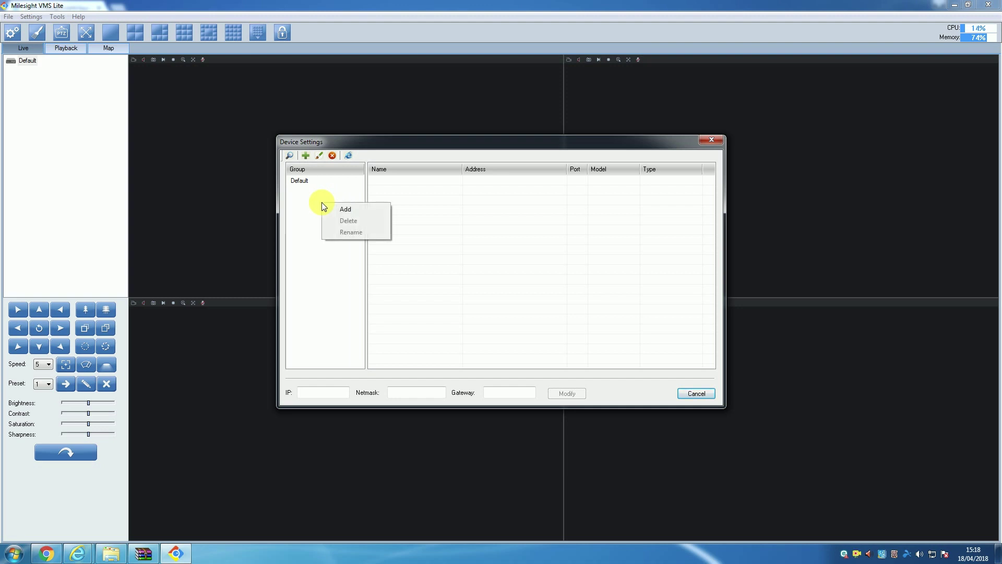
click(337, 209)
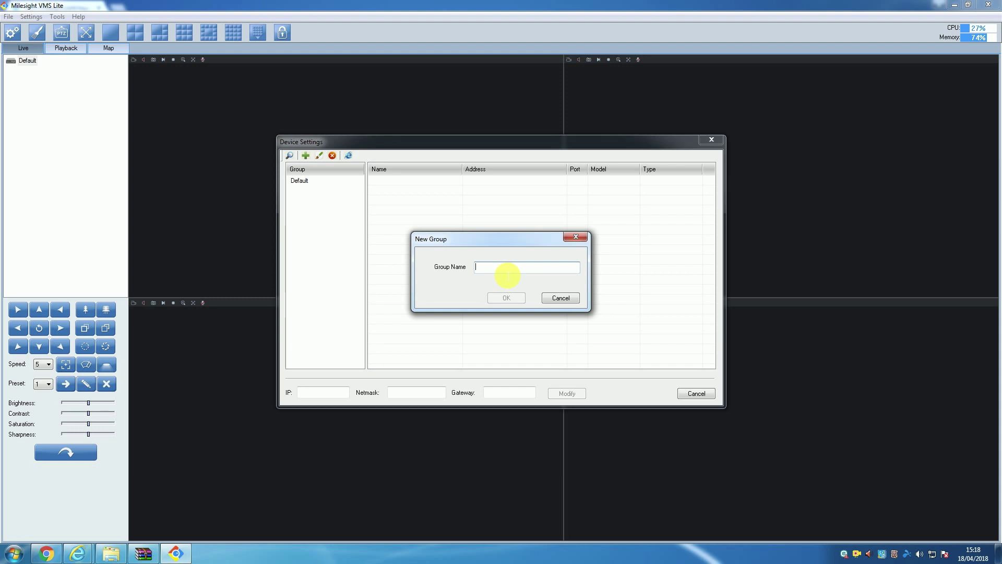
text(use-)
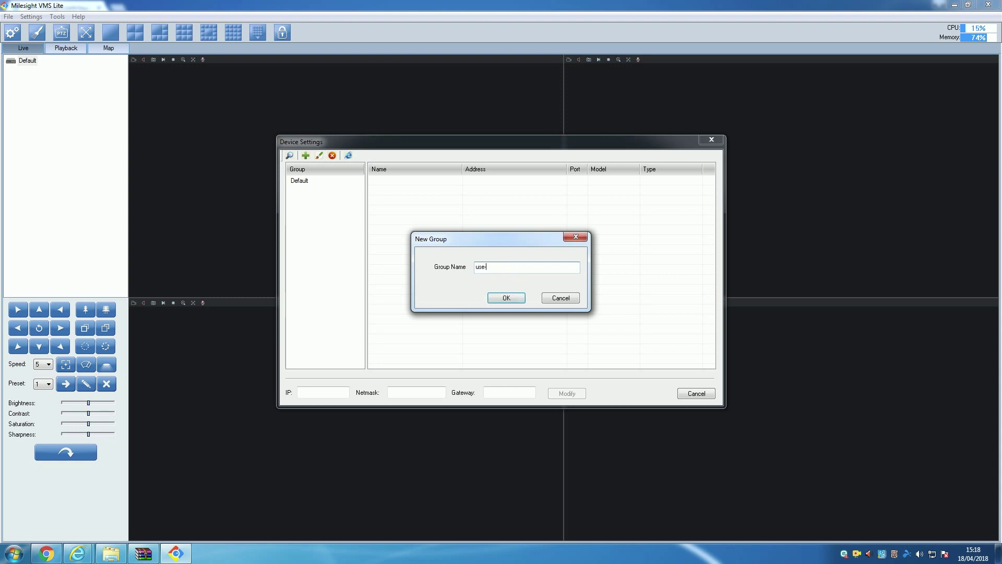
text(IP Office)
click(513, 302)
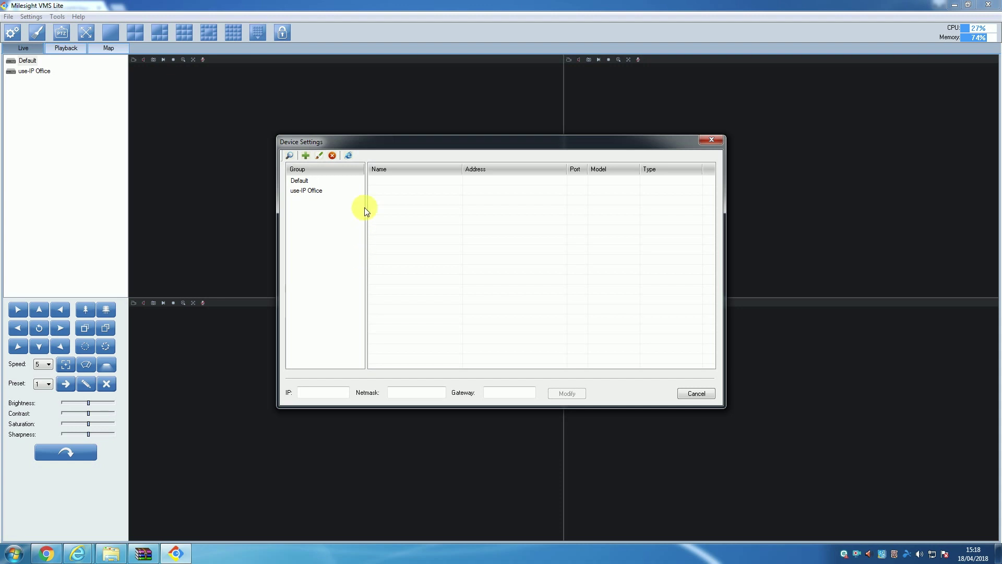
click(290, 155)
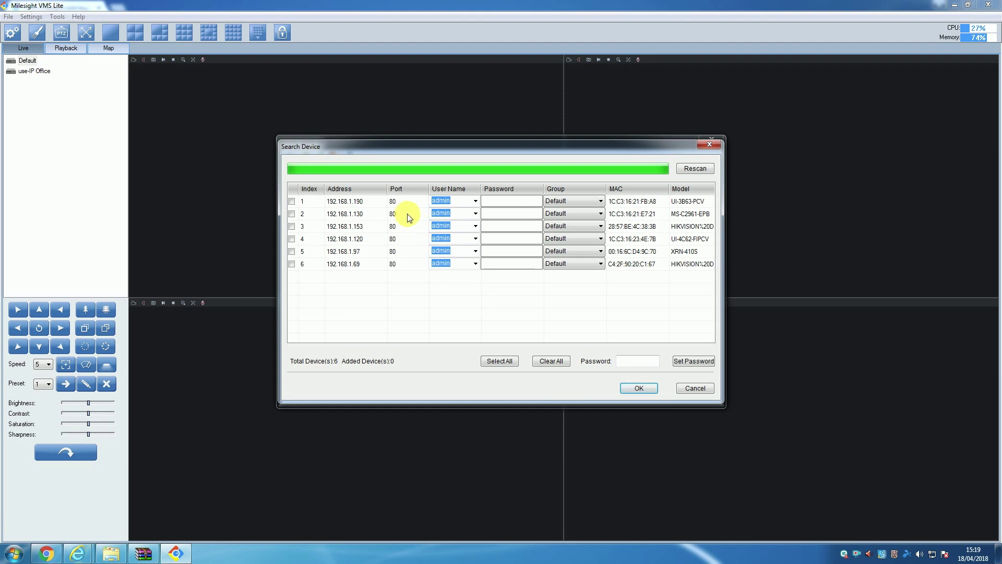
Add the found camera 192.168.1.120 with its password to the use-IP Office group
click(292, 239)
click(488, 240)
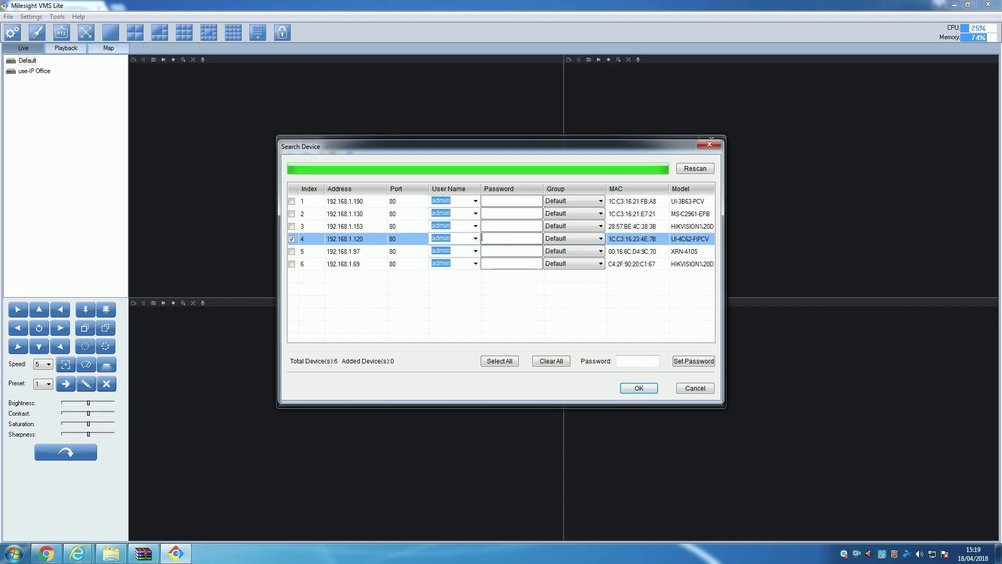
click(582, 242)
click(577, 256)
click(642, 387)
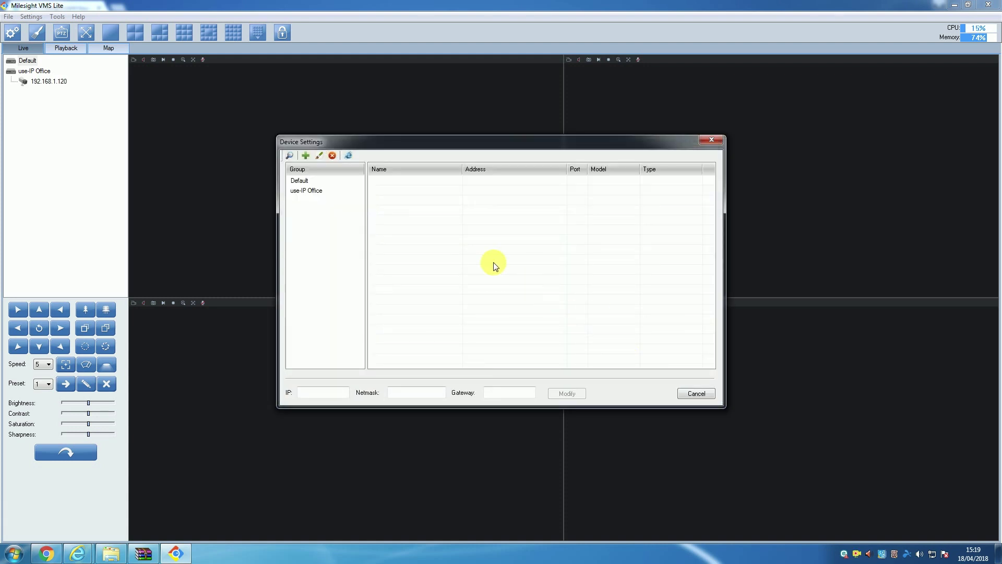
List the use-IP Office group's cameras, showing 192.168.1.120 as an ONVIF Device, and reposition the dialog
click(319, 190)
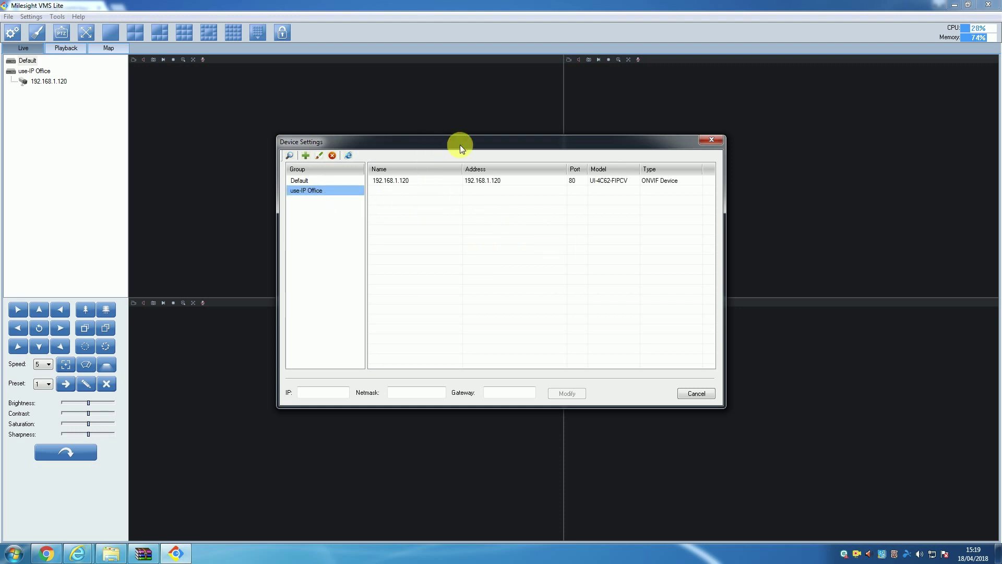
drag(460, 145, 600, 153)
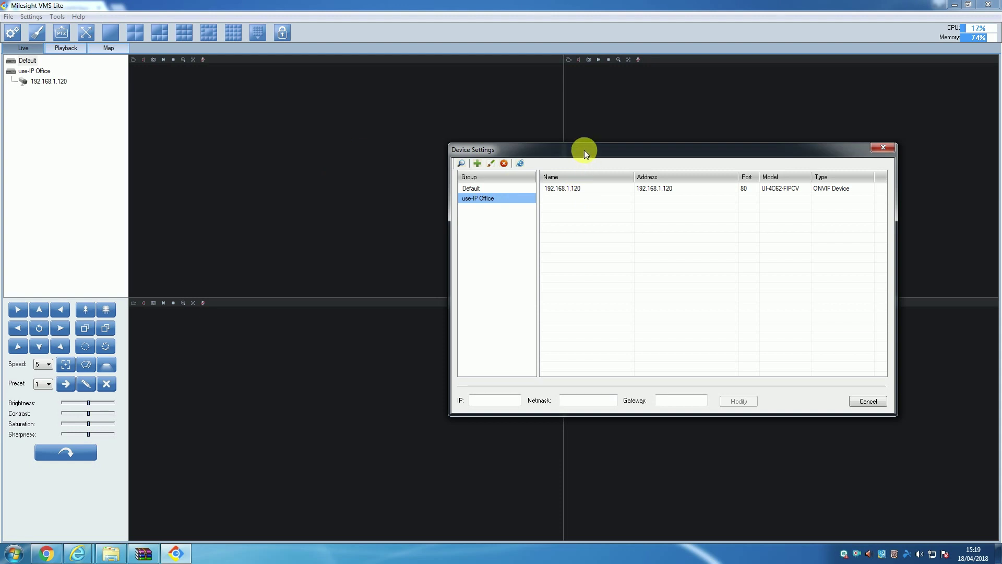
drag(583, 150, 486, 152)
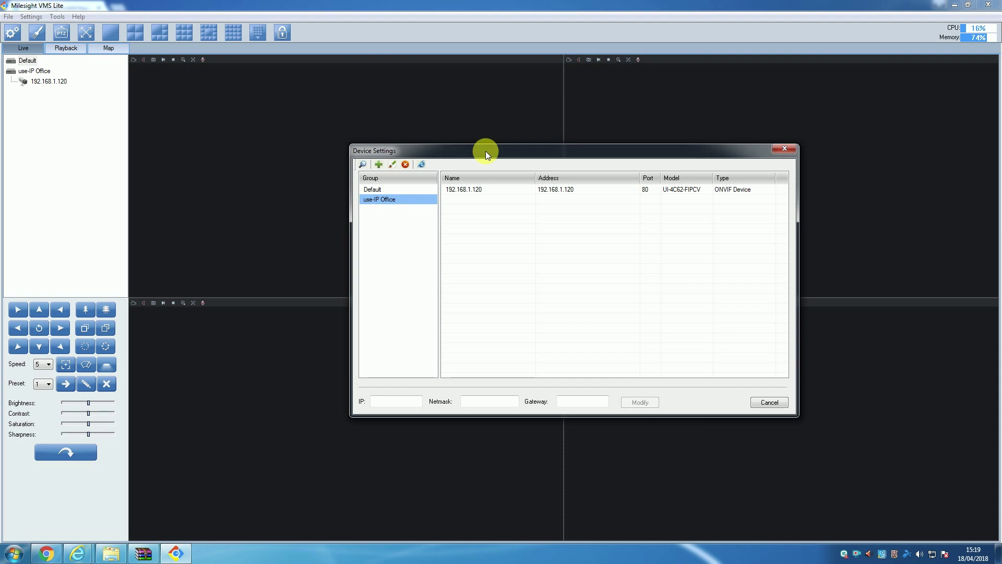
drag(486, 152, 485, 151)
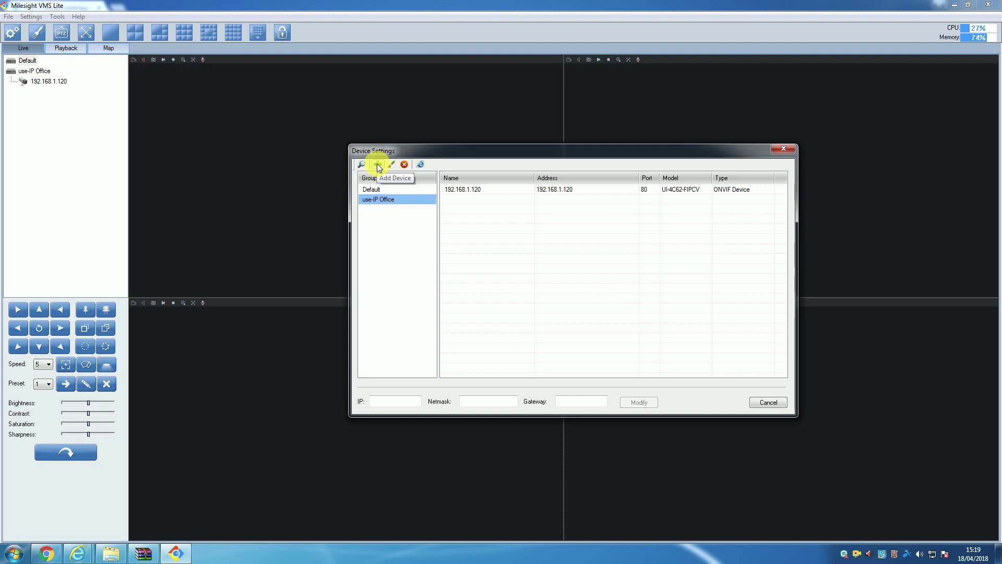
Open the manual add-device form and compare the ONVIF, RTSP and P2P connection fields
click(378, 165)
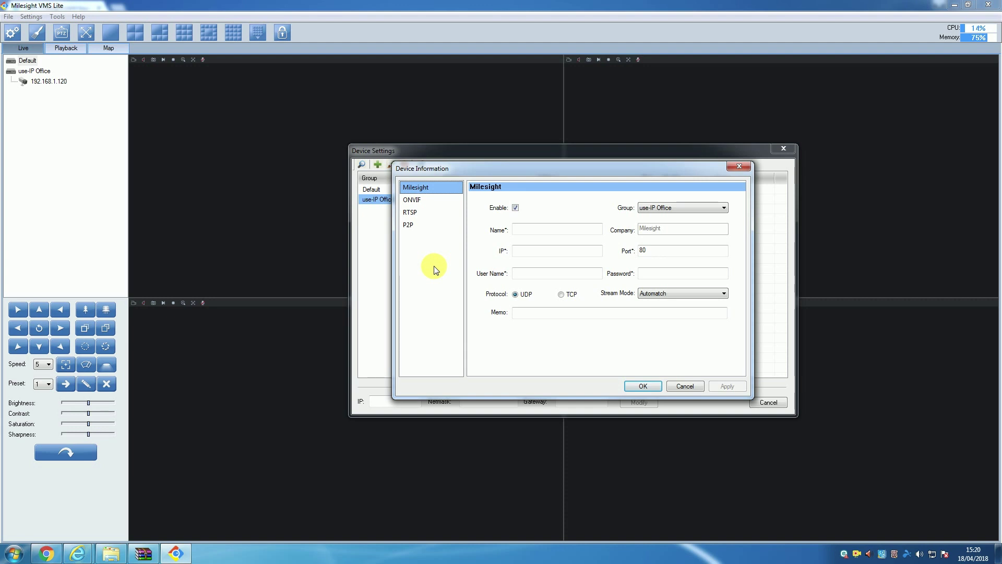
click(425, 199)
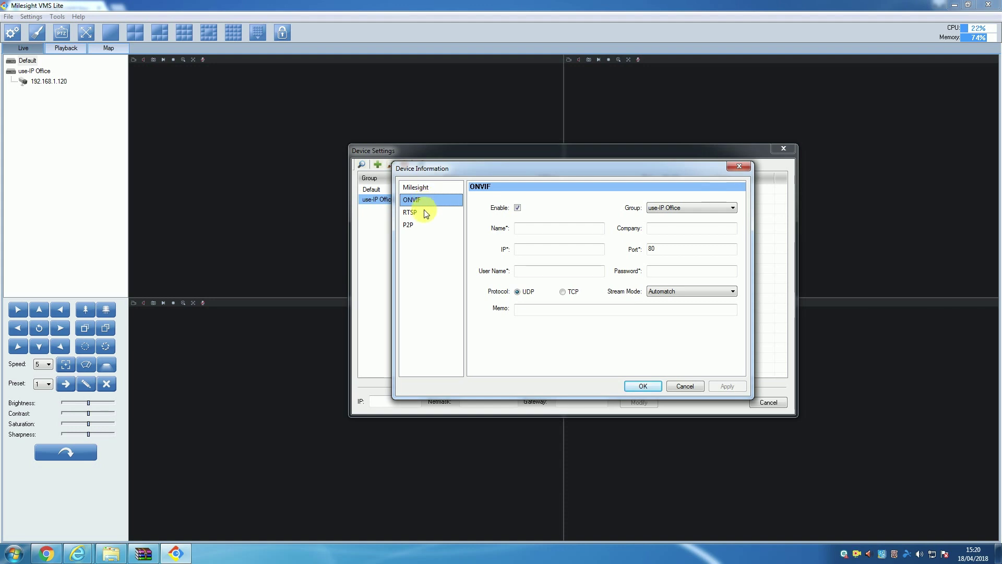
click(425, 213)
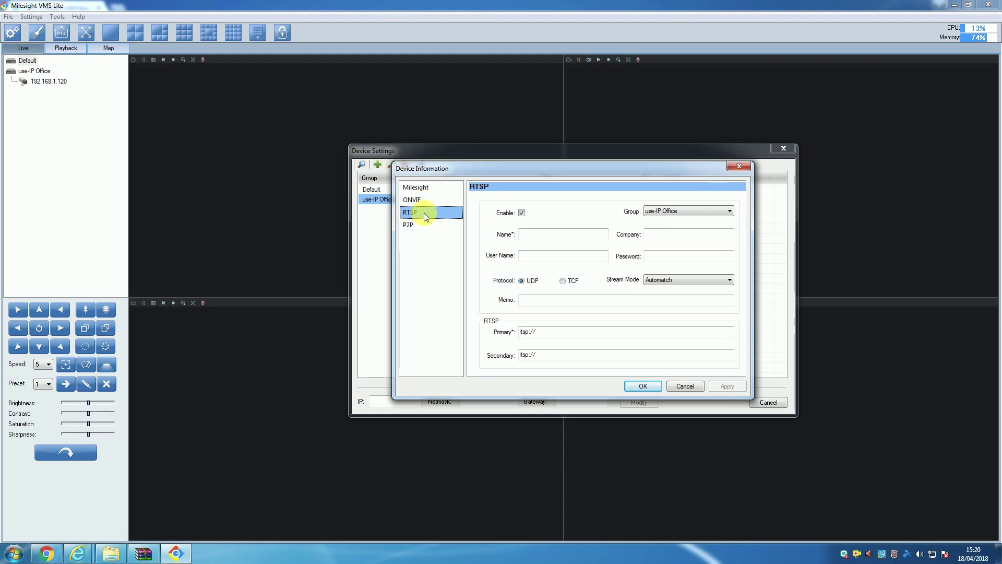
click(423, 225)
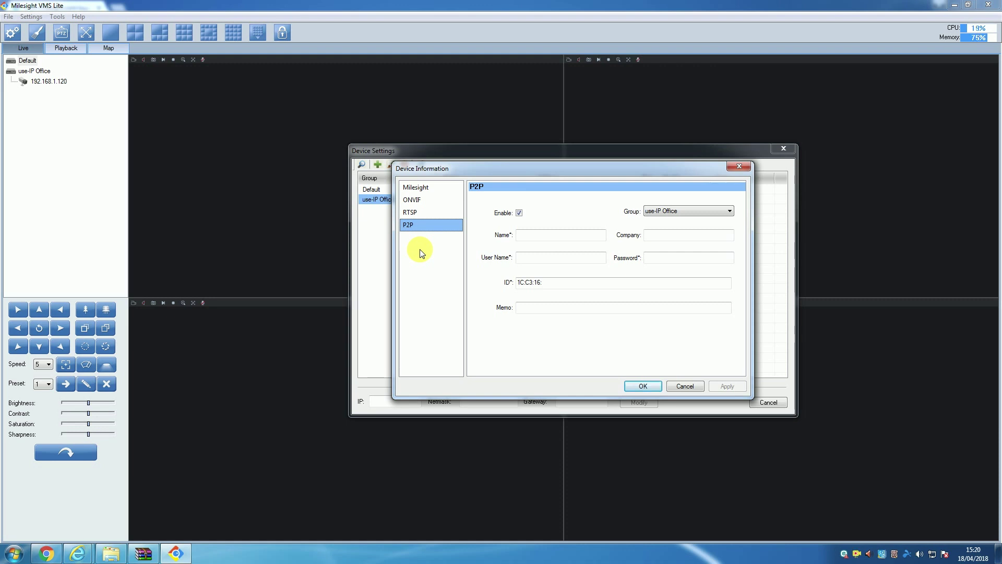
Add Milesight camera 192.168.1.190 (name and IP 192.168.1.190, user admin, camera password)
click(416, 187)
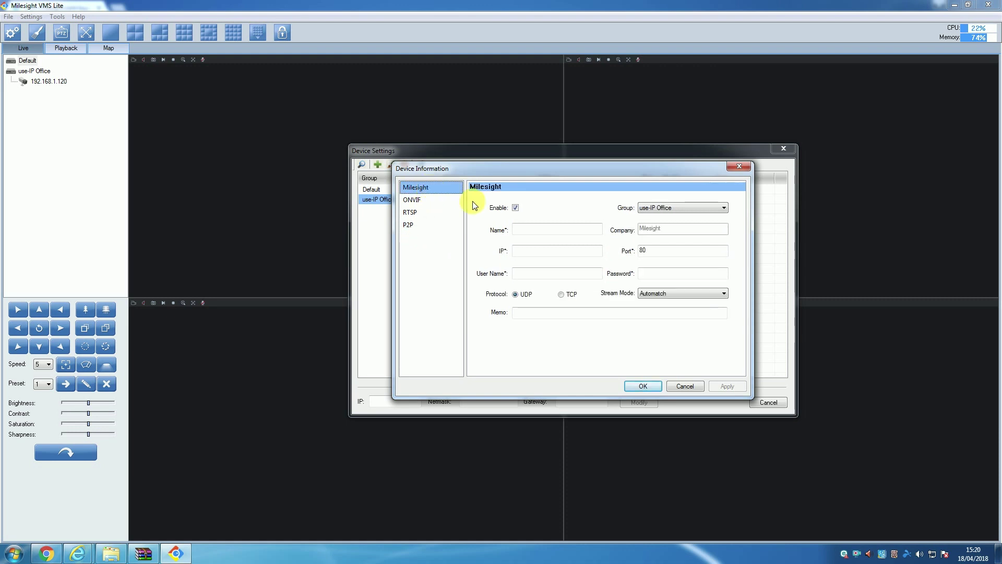
click(537, 230)
text(192.168.1)
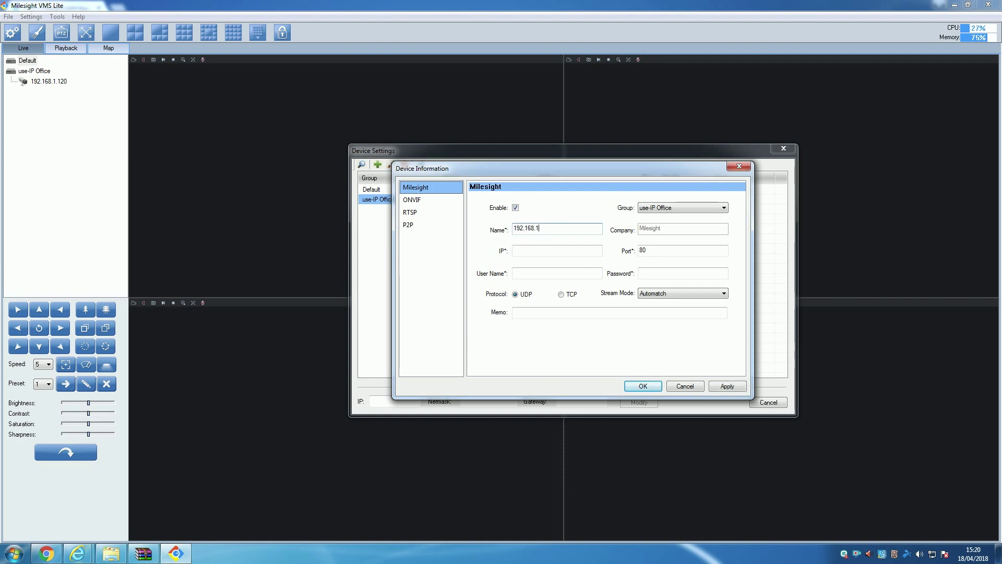
text(.190)
click(539, 251)
text(192.168.1)
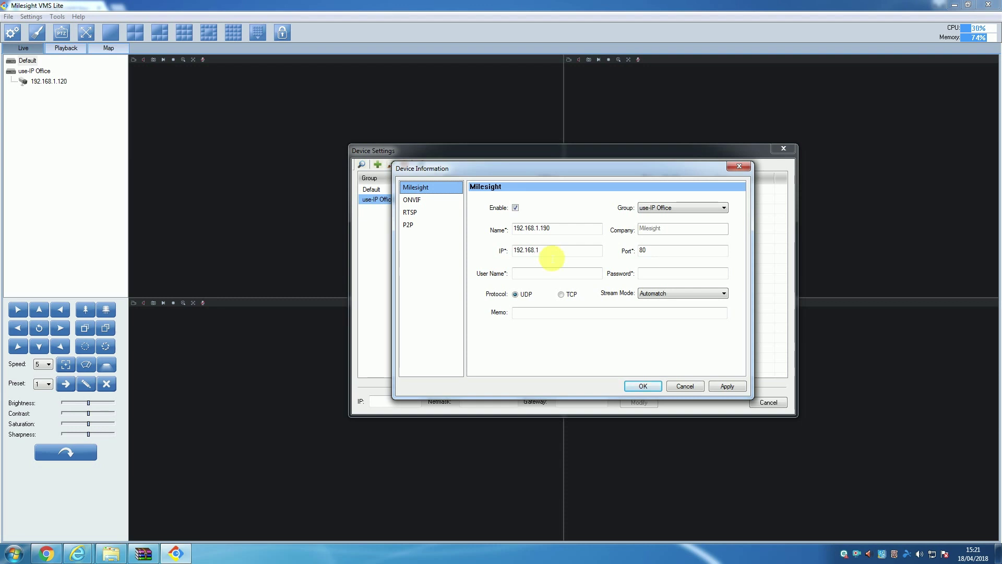
text(.190)
click(567, 277)
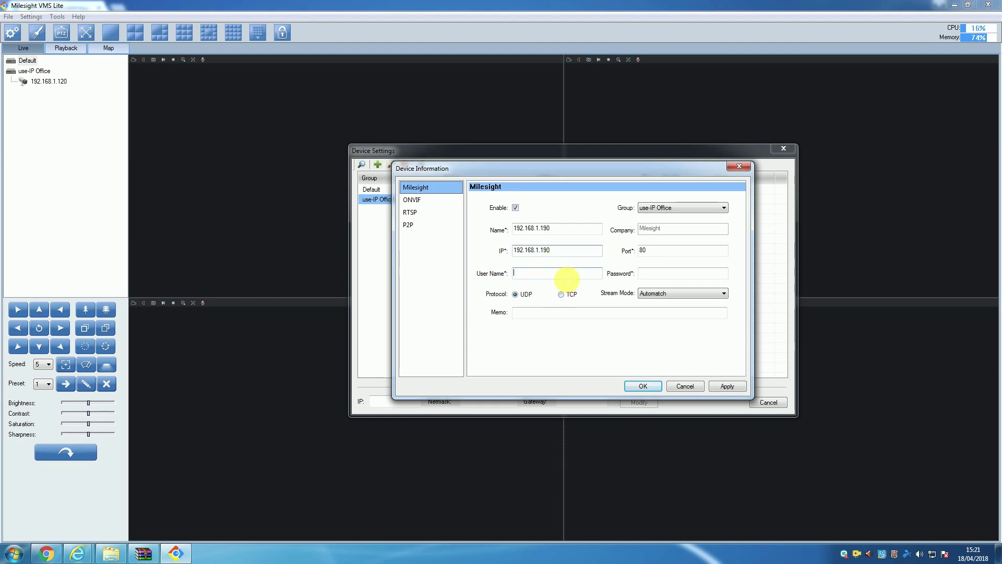
text(admin)
click(633, 275)
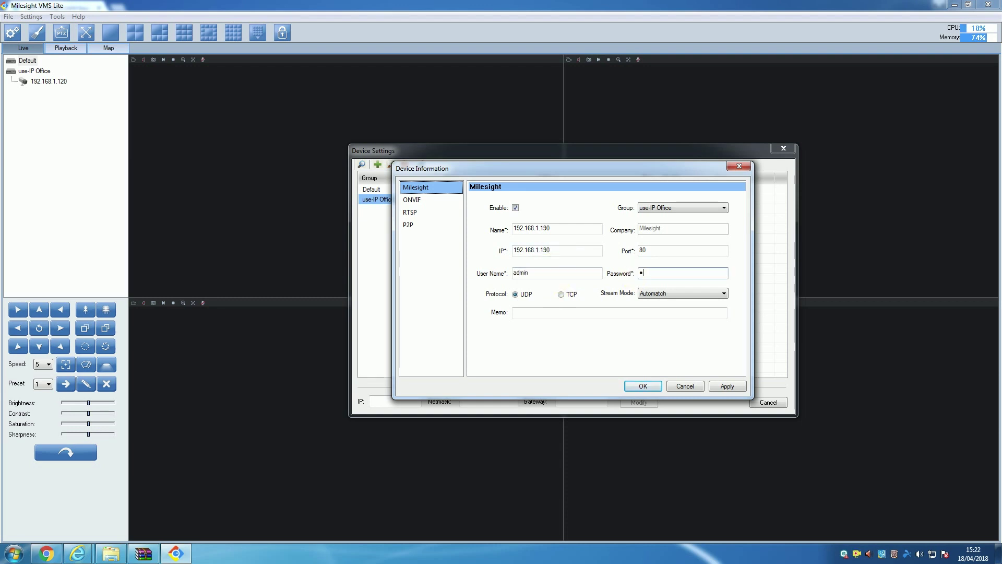
click(650, 387)
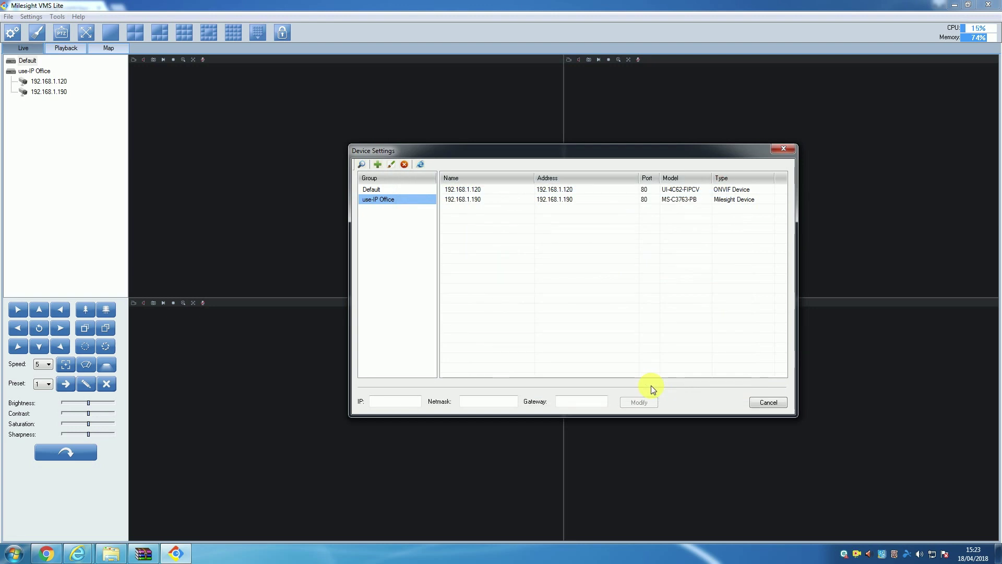
Close Device Settings and drag camera 192.168.1.120 into the top-left live view pane
click(786, 149)
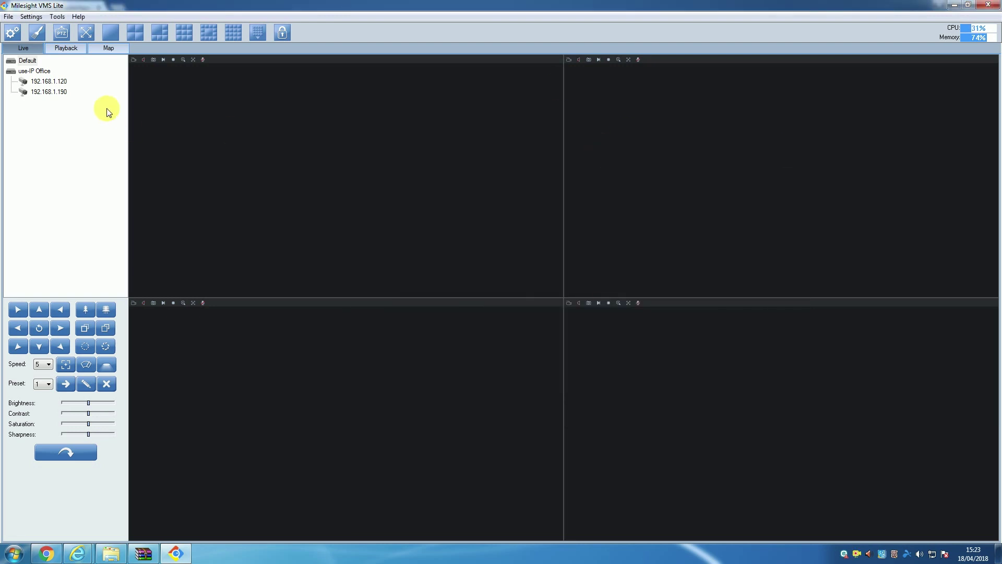
drag(57, 82, 252, 133)
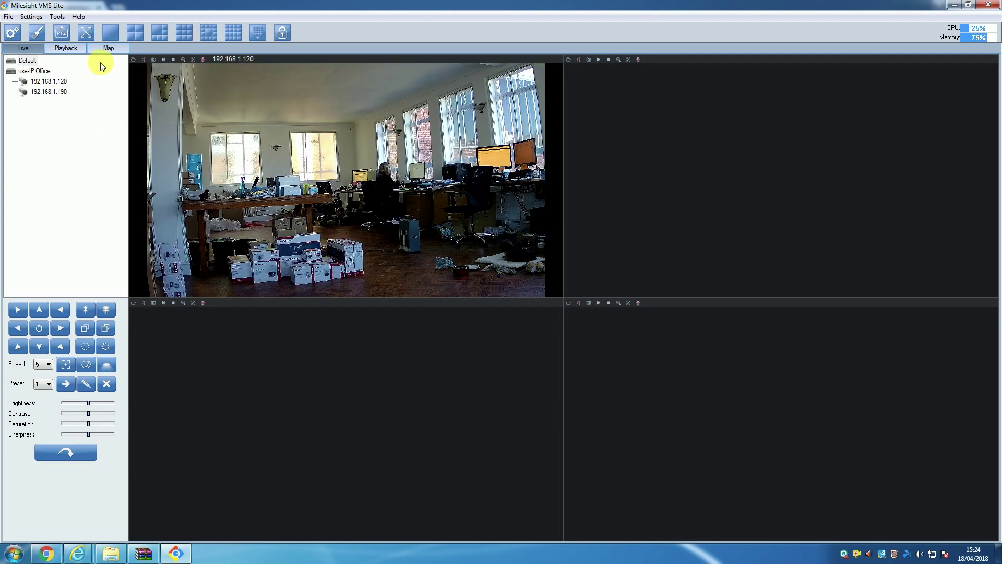
click(30, 17)
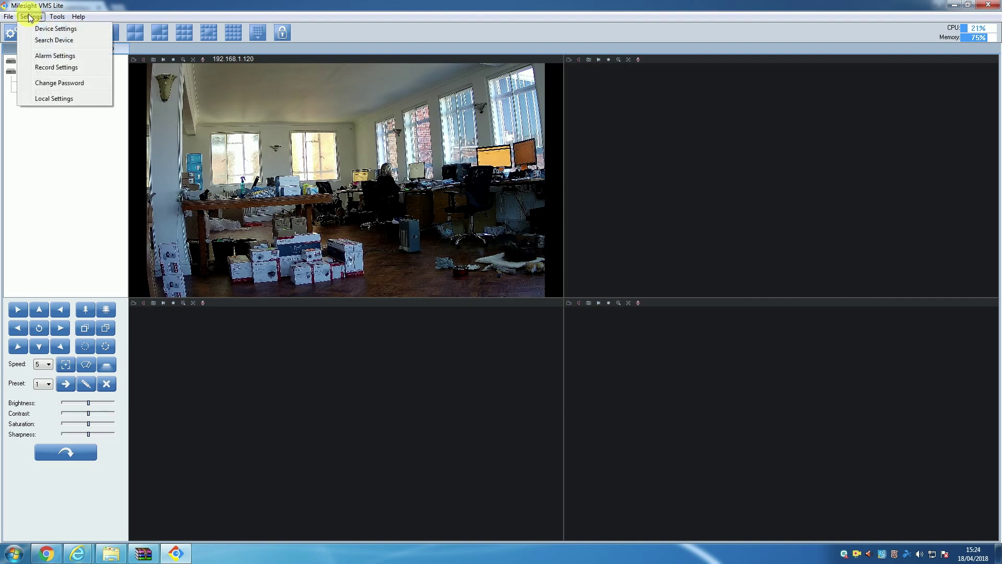
View the ONVIF details of camera 192.168.1.120 in the use-IP Office group, then close them unchanged
click(55, 28)
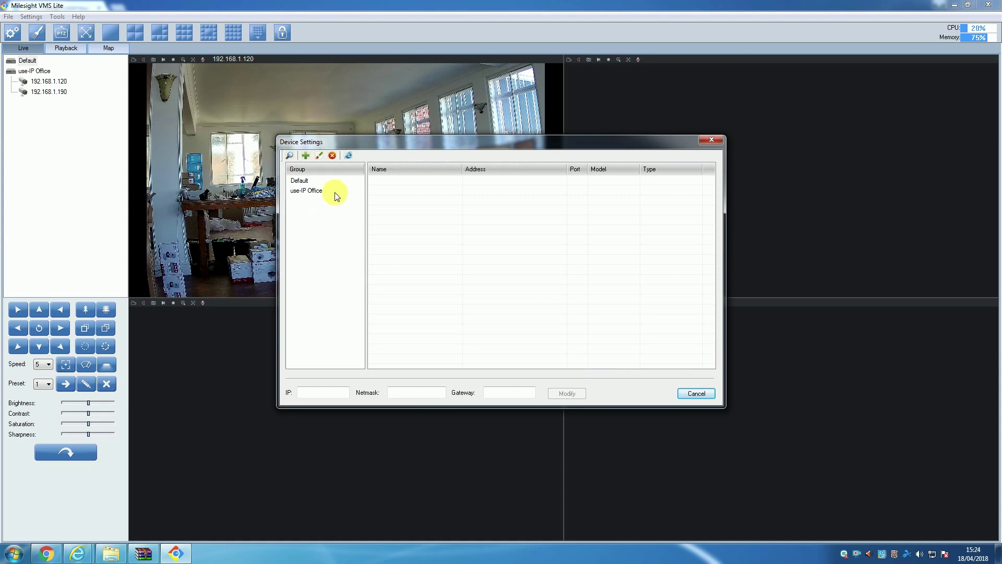
click(333, 192)
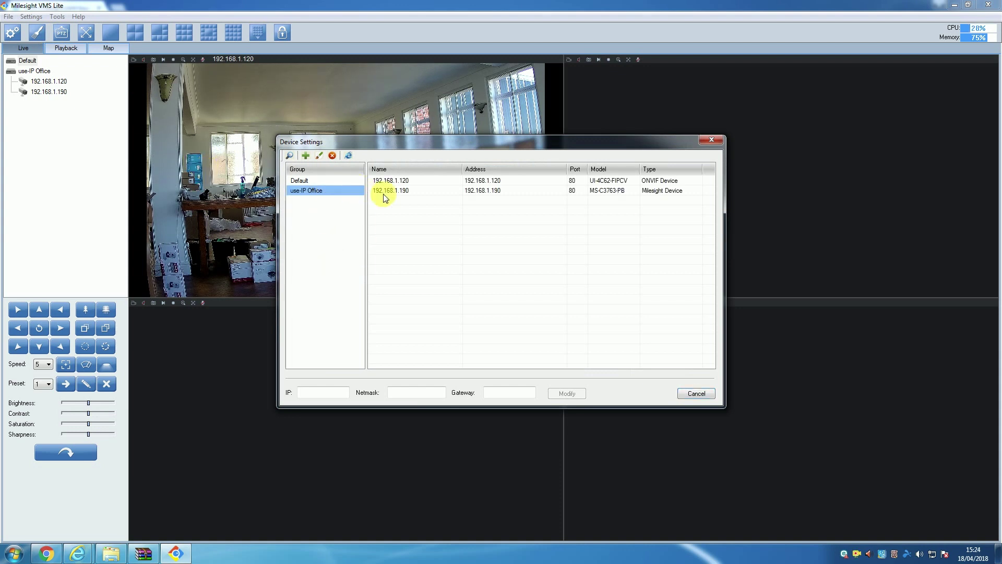
click(410, 181)
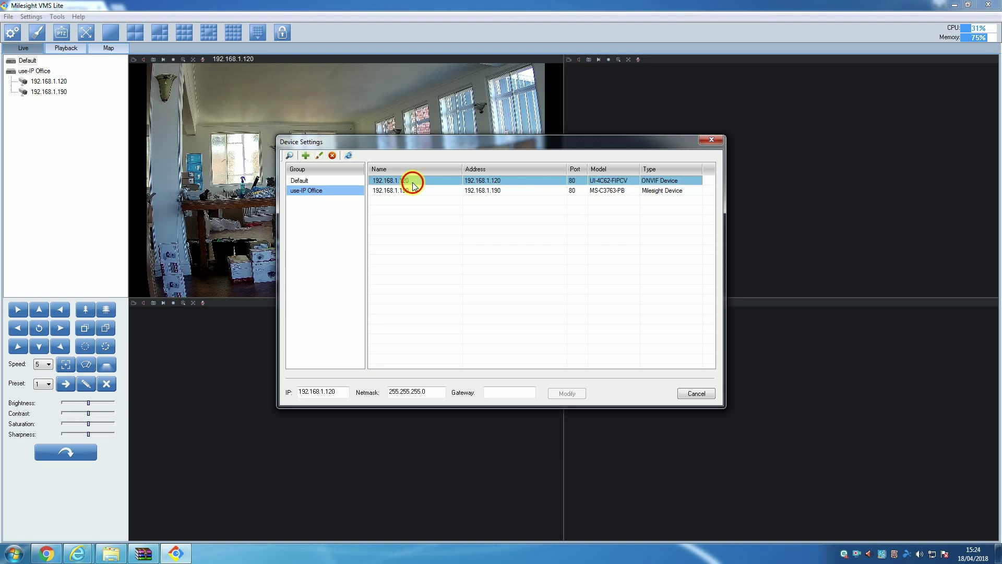
click(319, 155)
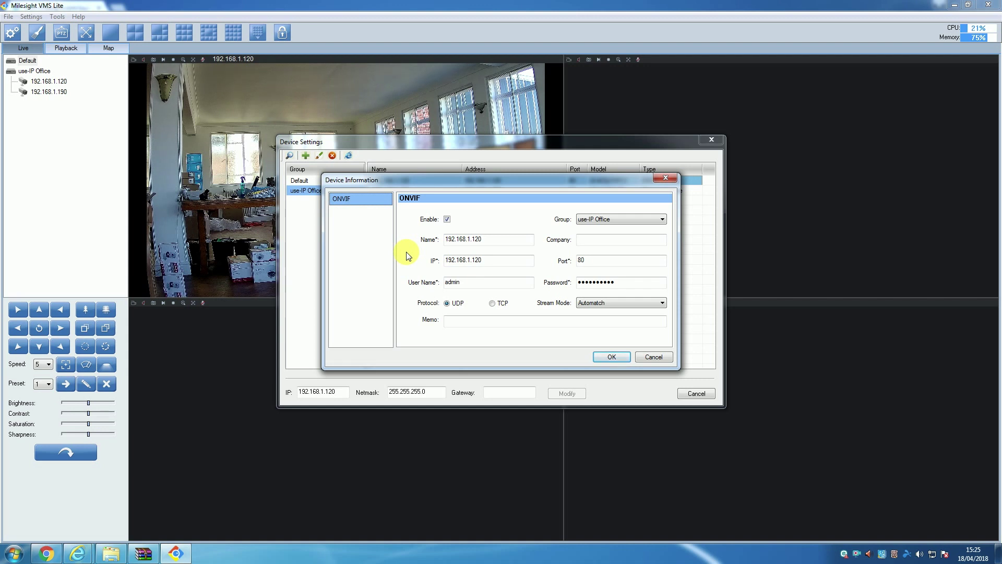
click(653, 357)
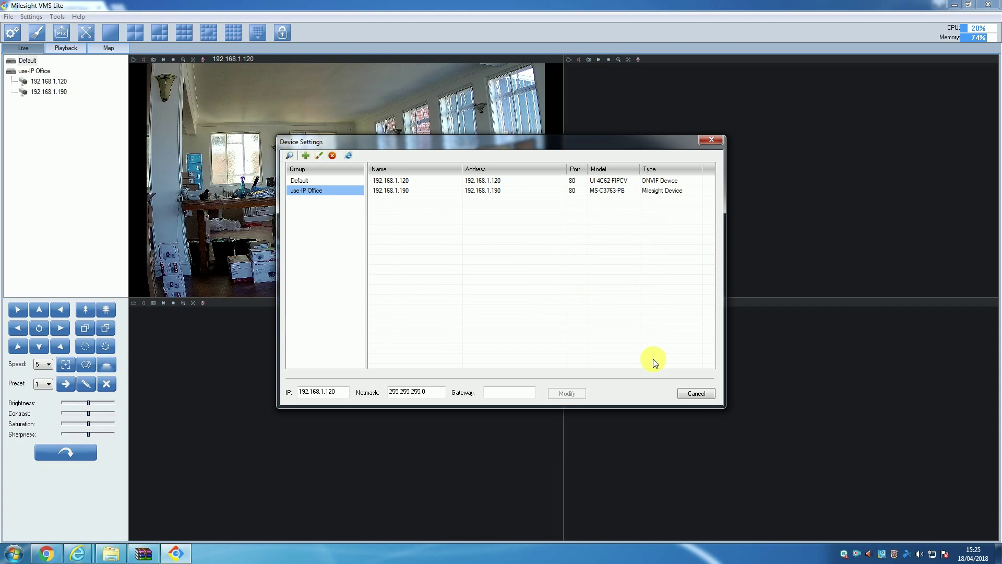
Change camera 192.168.1.120's IP to 192.168.1.125 and gateway to 192.168.1.254, and apply
click(413, 182)
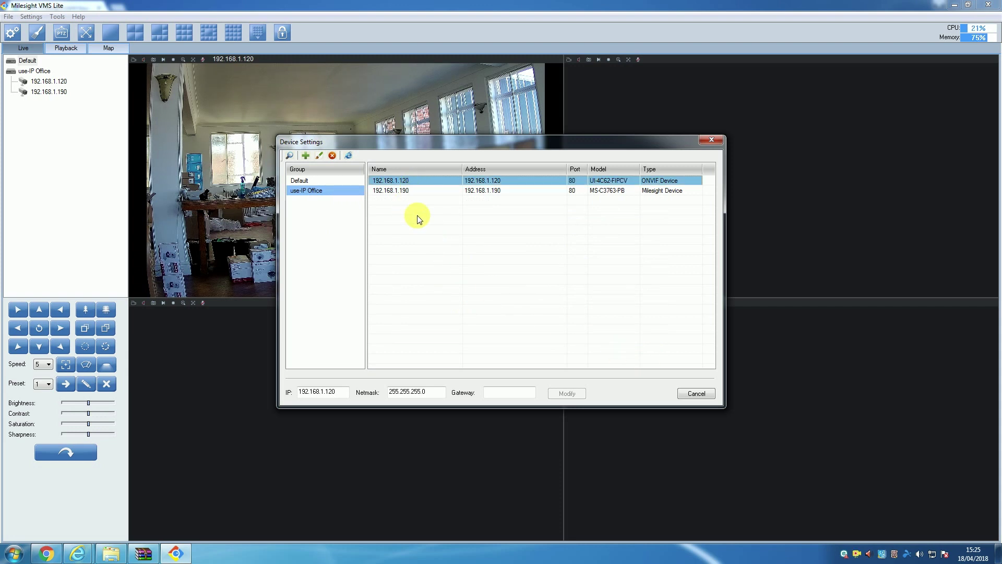
click(342, 395)
text(5)
click(500, 393)
text(192.168)
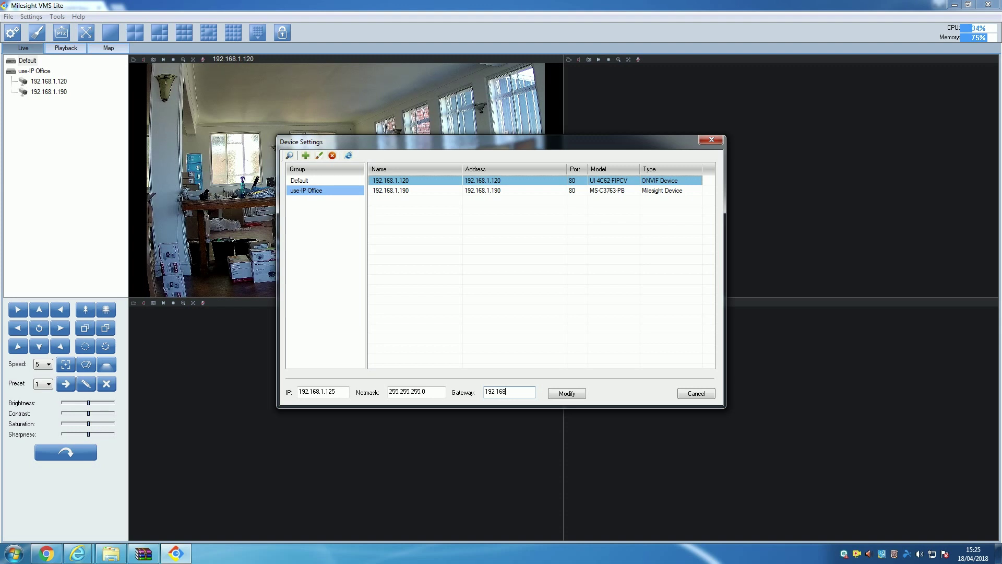
text(.1.253)
click(572, 394)
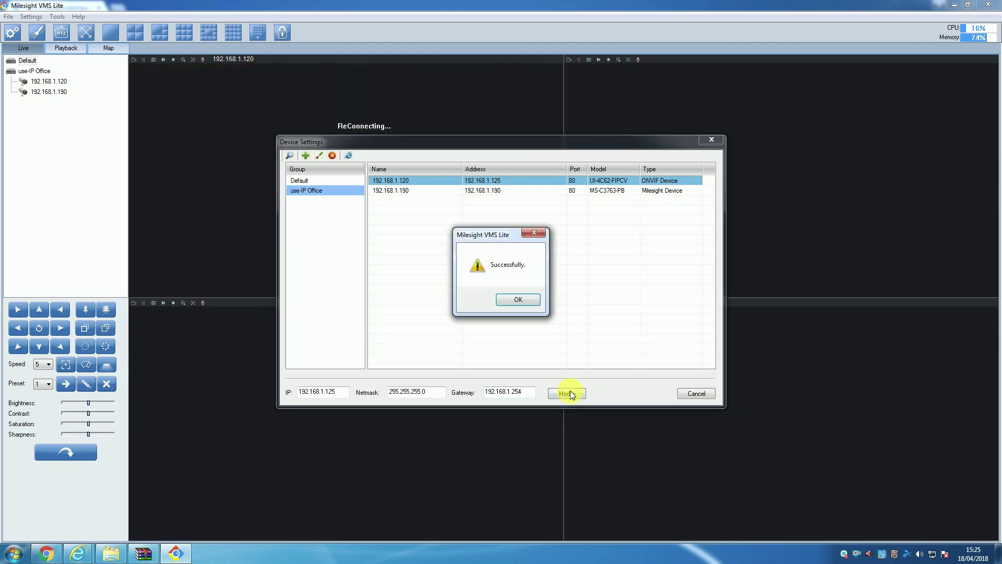
Dismiss the success message and open camera 192.168.1.190's web page in the browser
click(525, 302)
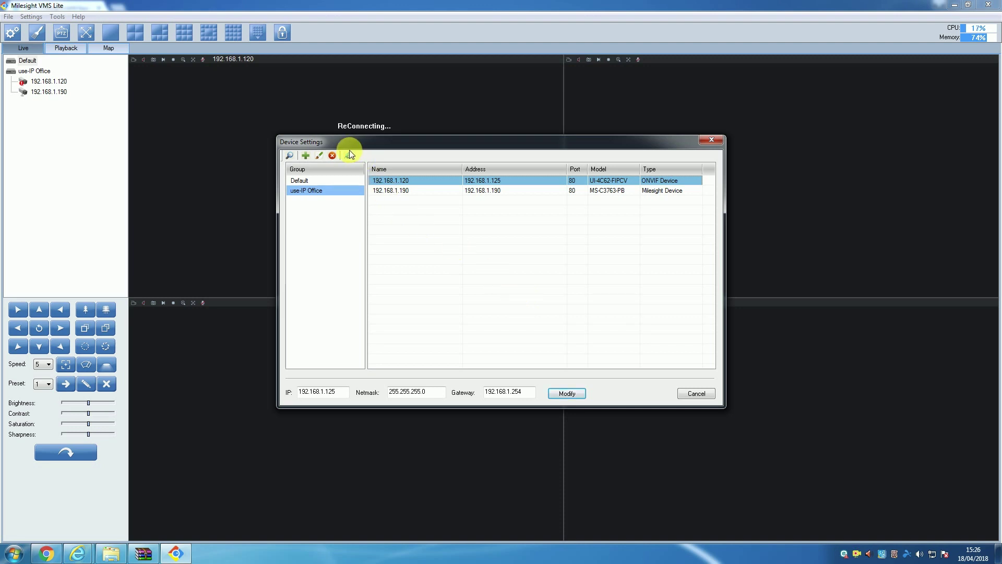
click(394, 191)
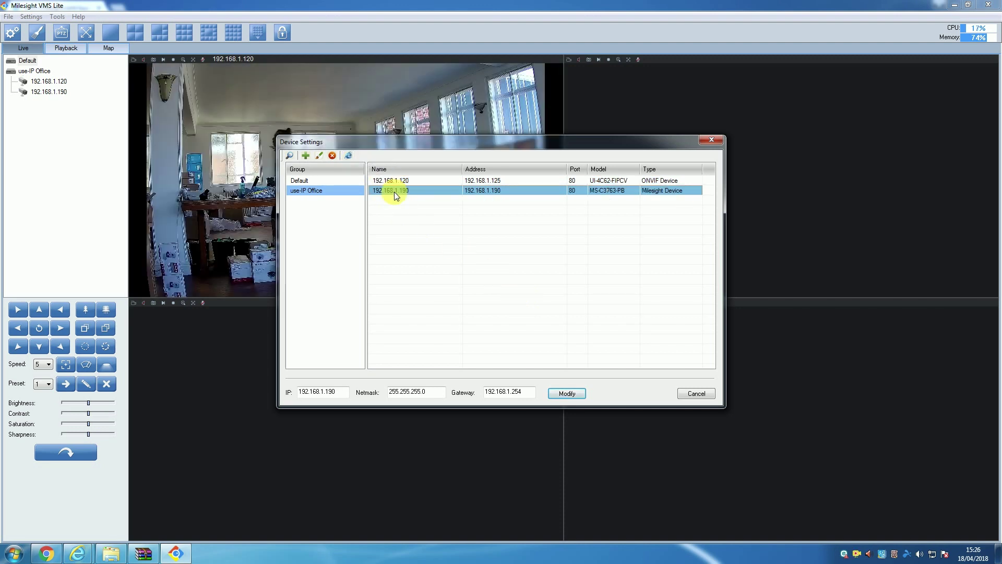
click(348, 154)
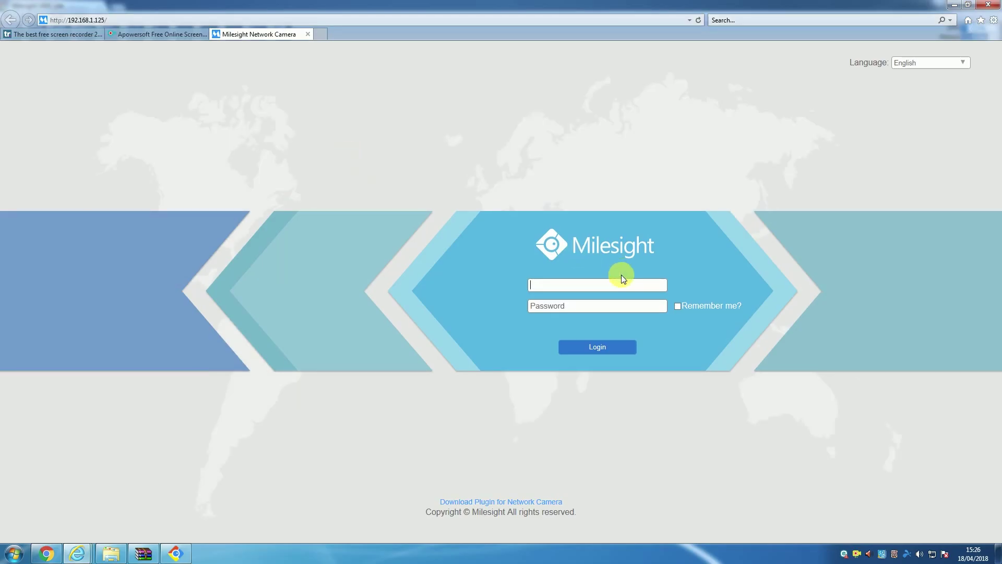
Sign in to the camera's web interface as admin with its password and open Configuration
text(admin)
click(621, 307)
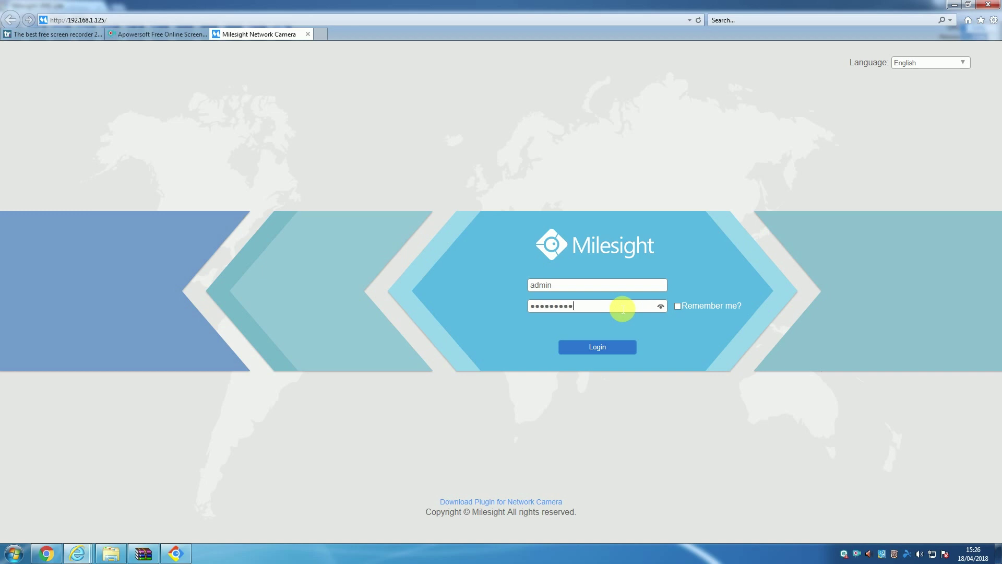
click(597, 344)
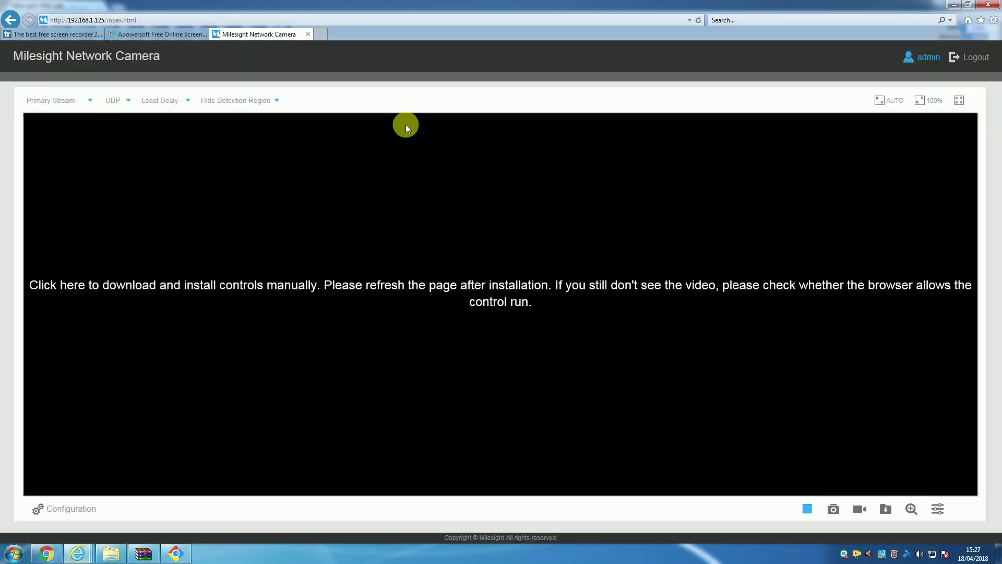
click(52, 507)
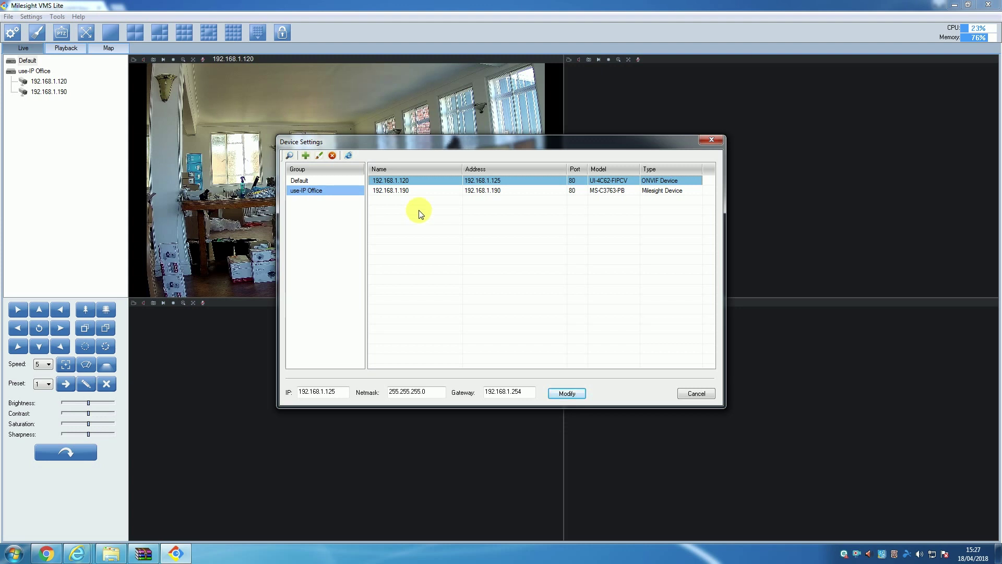
Delete camera 192.168.1.190, confirming with Yes, and close the Device Settings window
click(415, 189)
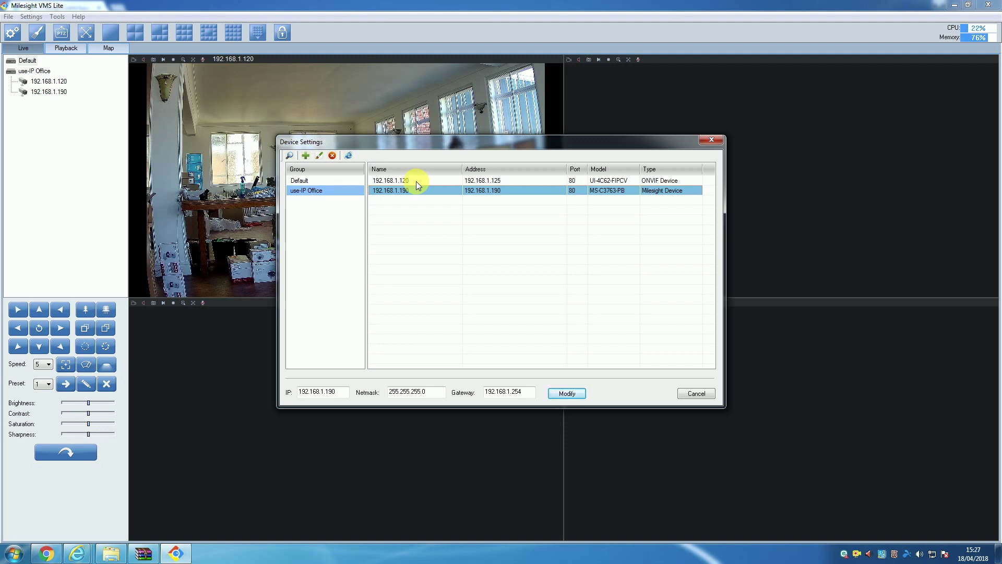
click(331, 155)
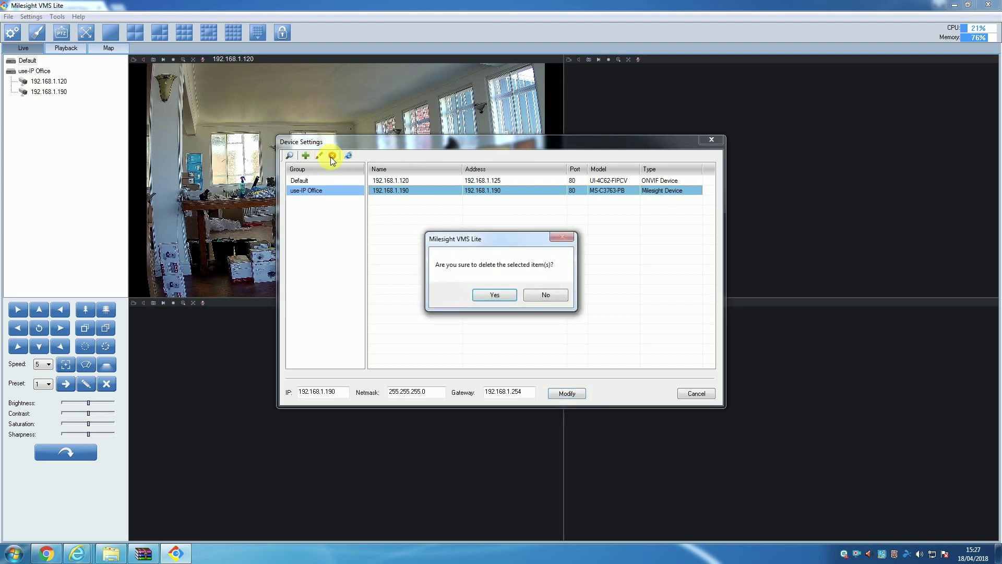
click(487, 296)
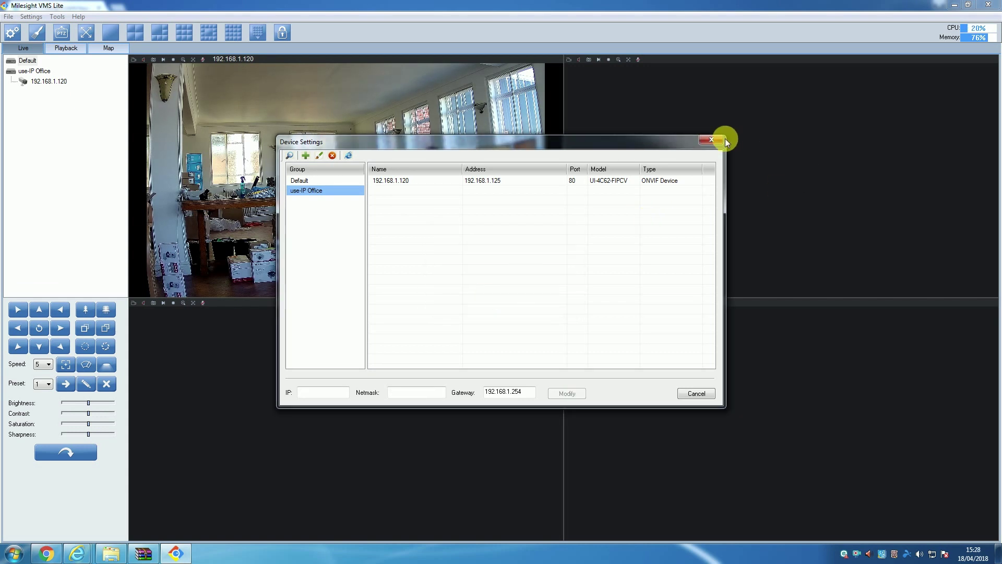
click(711, 140)
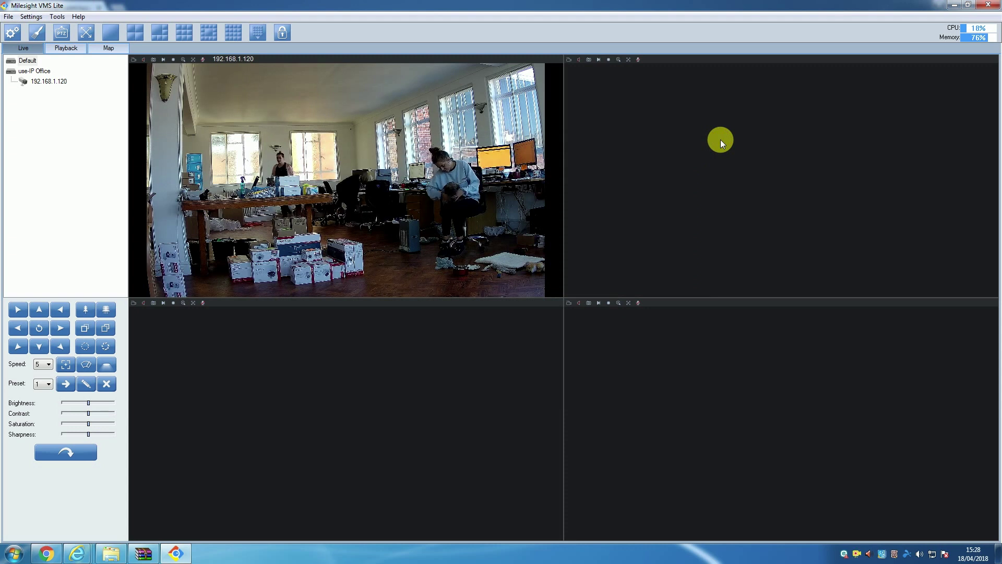